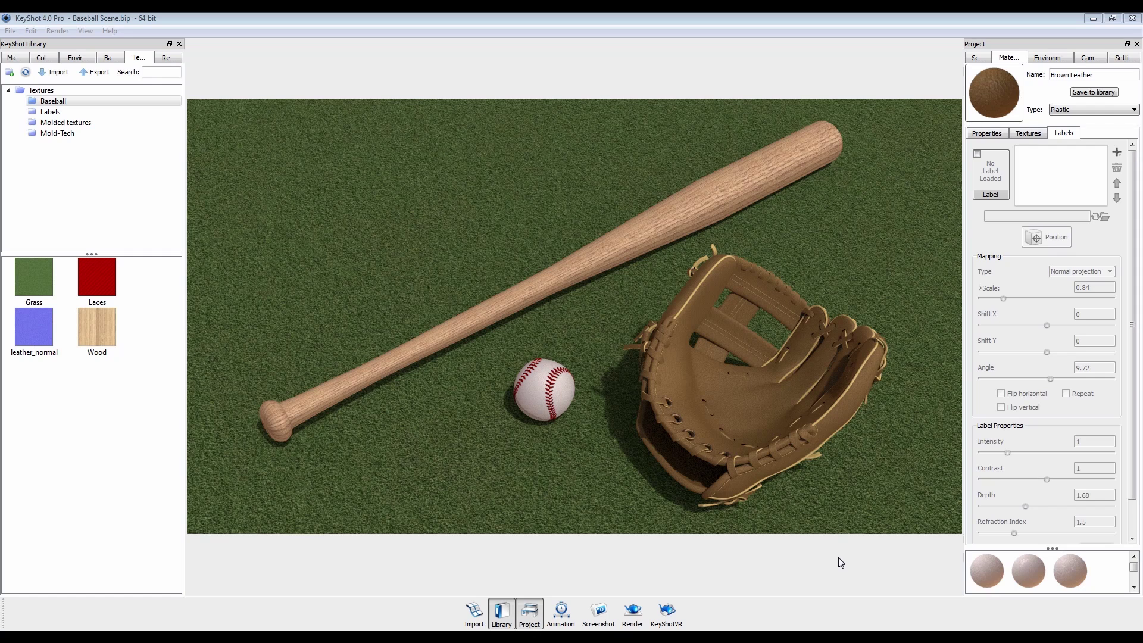
- Select all seven logo PNGs on the Desktop, including Rawlings Logo, MLB and Official League, for texture import
left_click(57, 78)
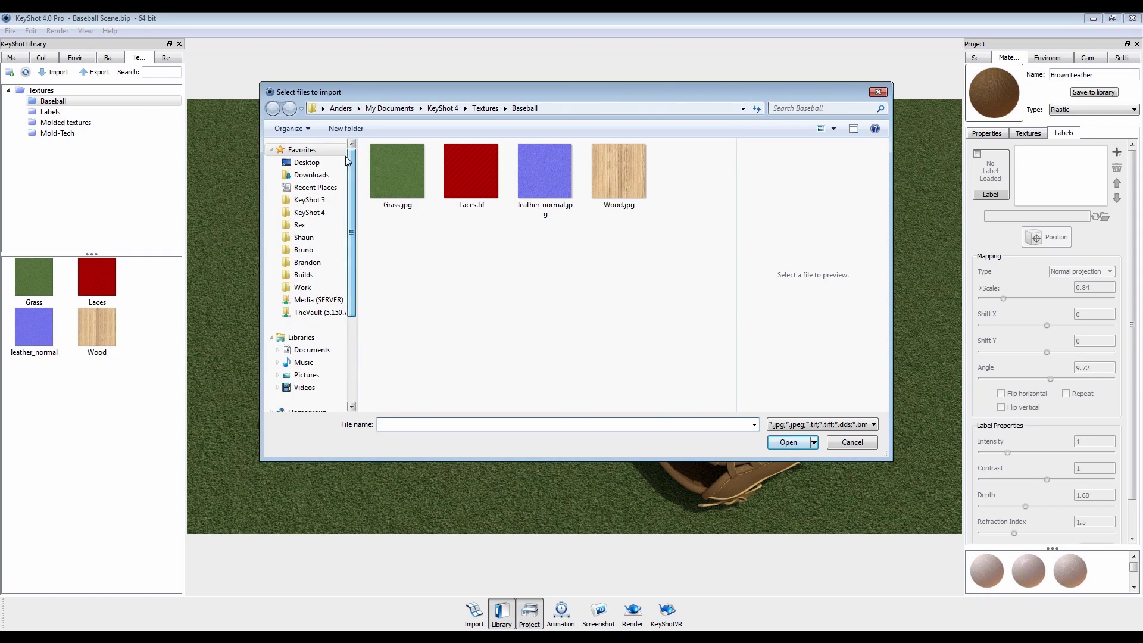
left_click(306, 163)
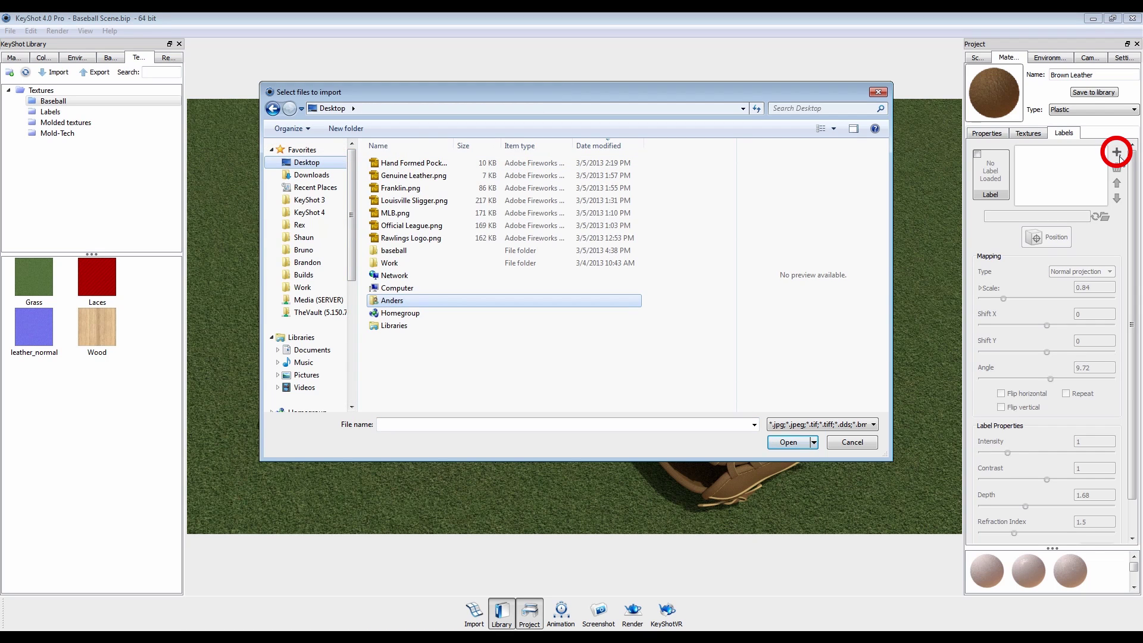
left_click(411, 163)
left_click(429, 237, "shift")
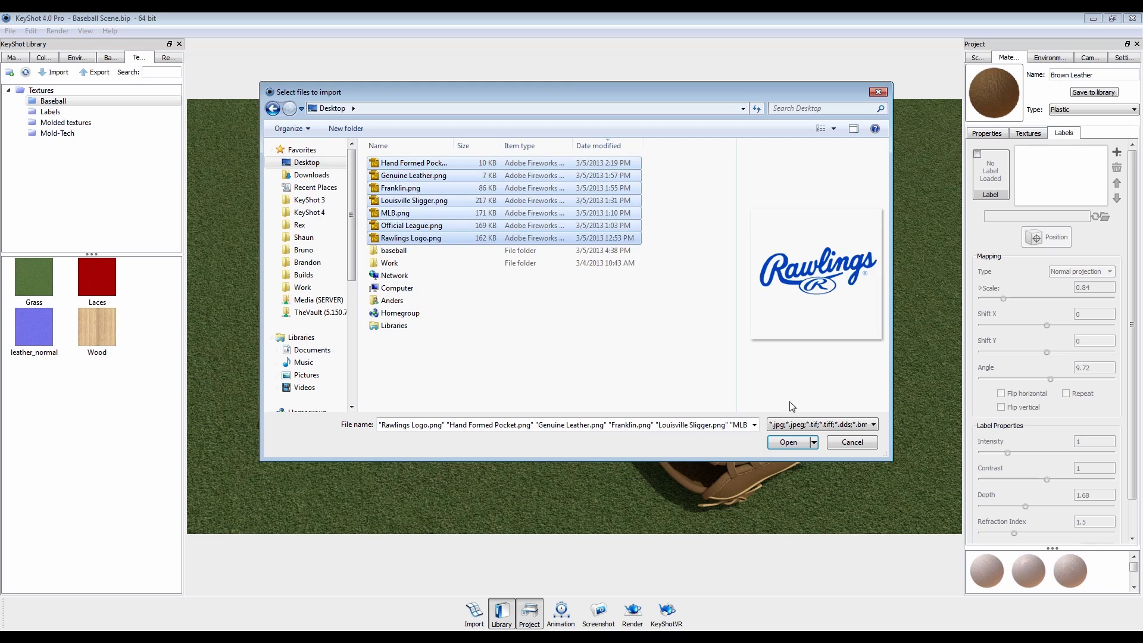
left_click(850, 425)
left_click(849, 437)
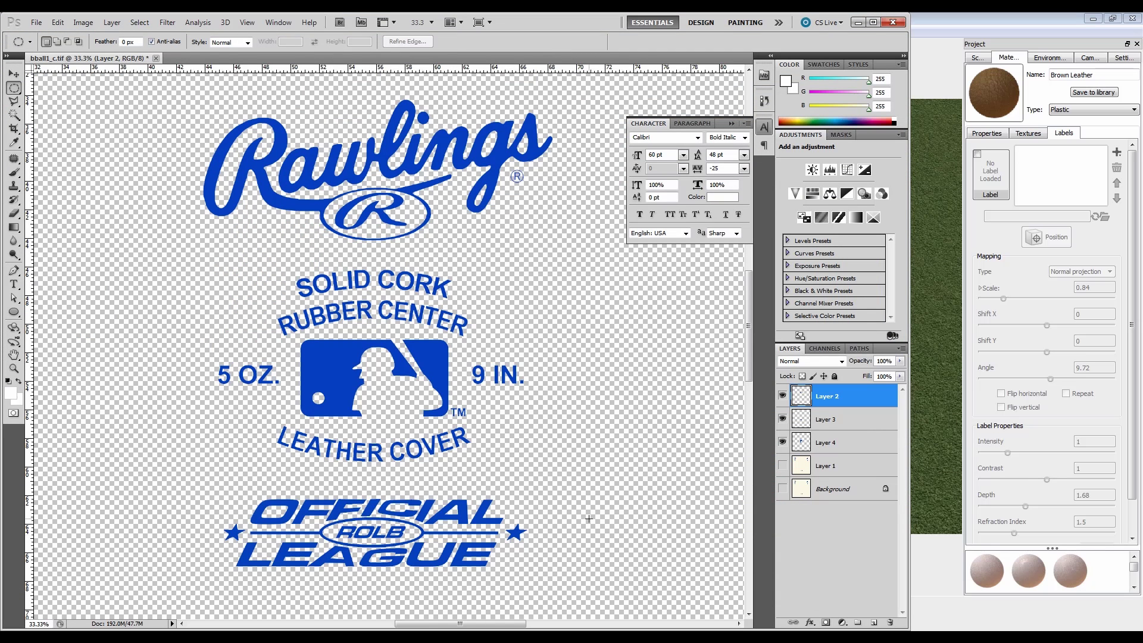
key("ctrl+minus")
key("ctrl+minus")
key("ctrl+minus")
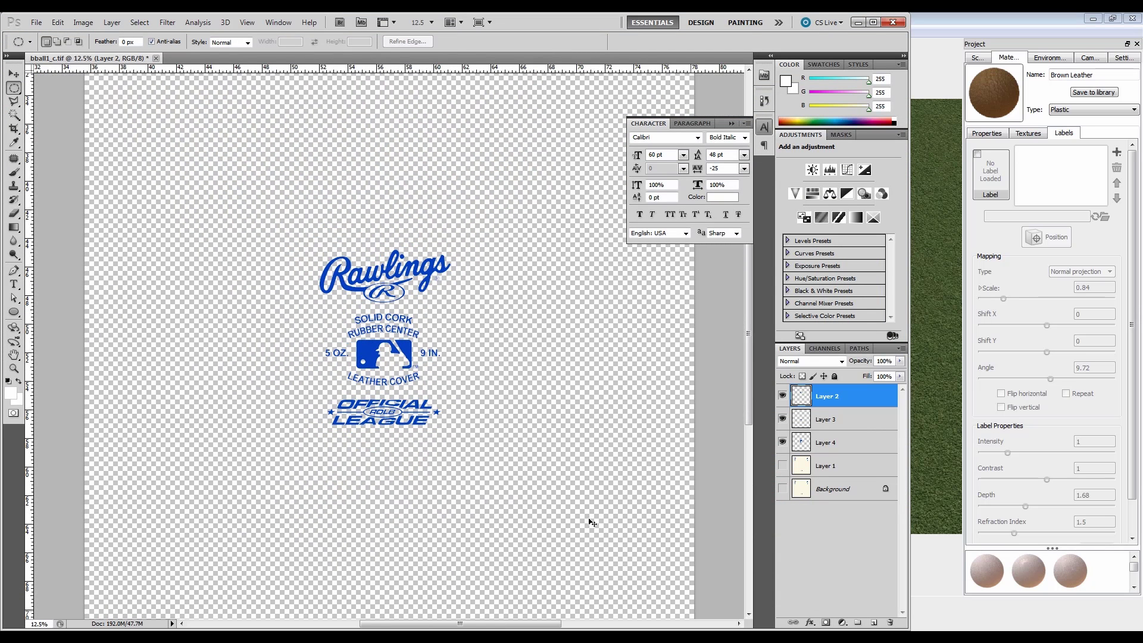
- Import the seven logos into the Baseball library and drop the Franklin logo onto the glove
left_click(945, 21)
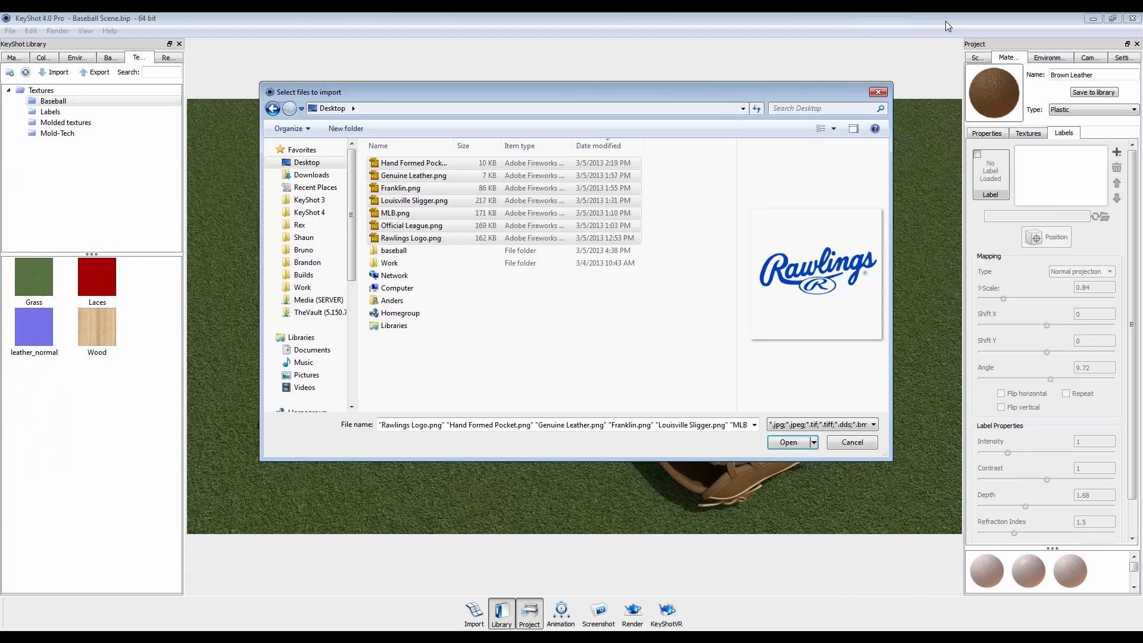
left_click(787, 442)
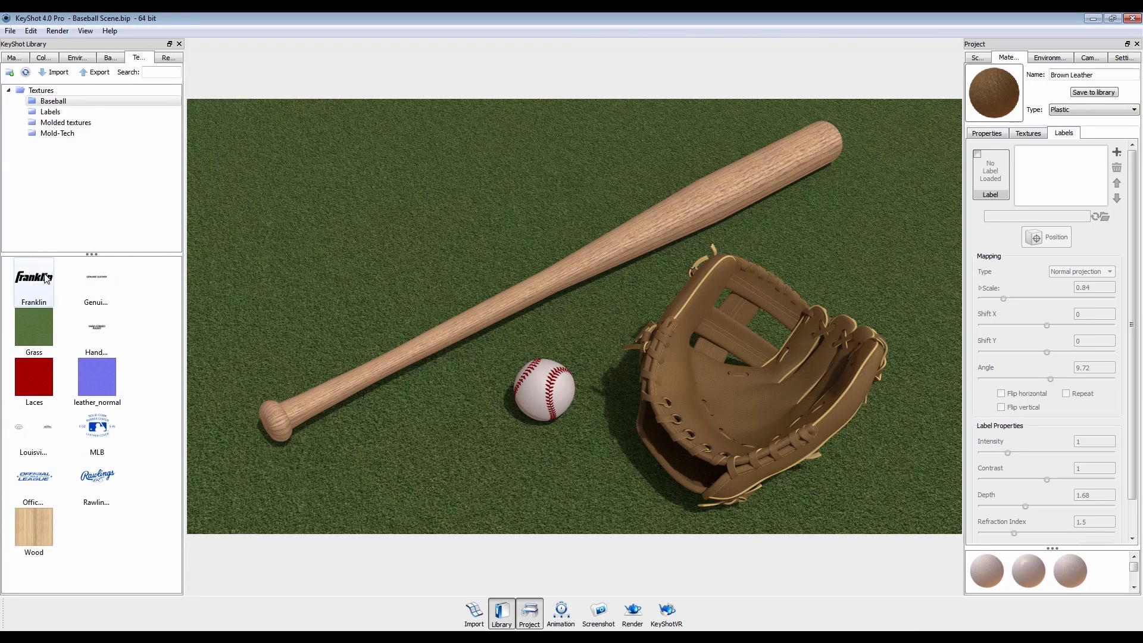
left_click_drag(34, 280, 754, 389)
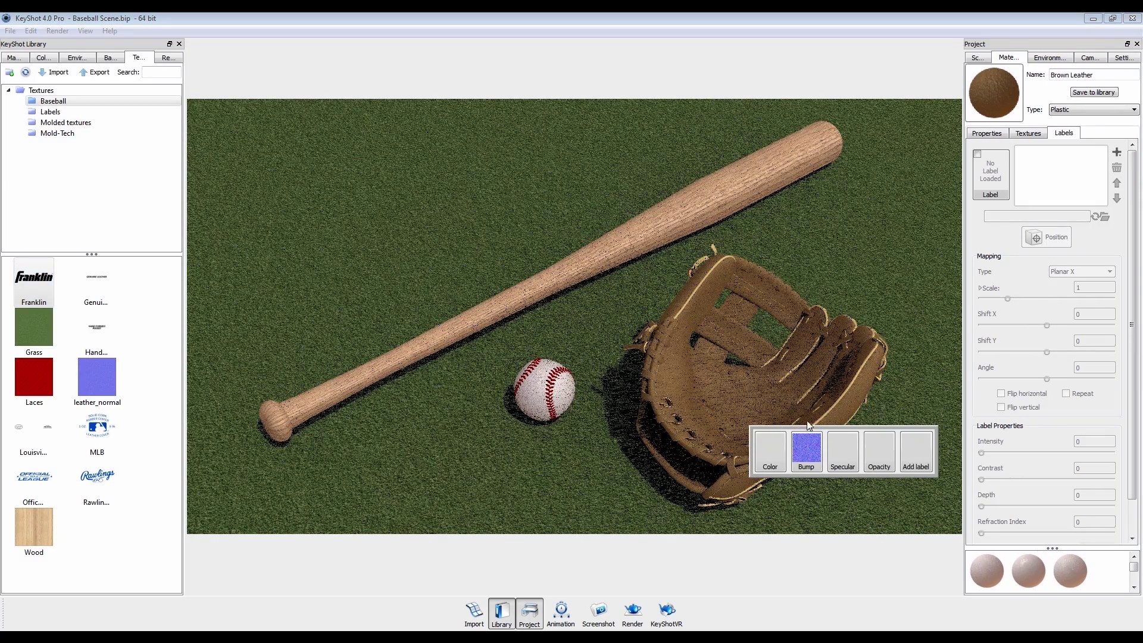
- Add the Franklin image as a label and frame the glove in the view
left_click(906, 451)
left_click_drag(715, 467, 612, 303)
scroll(665, 392, "up", 5)
scroll(782, 304, "up", 8)
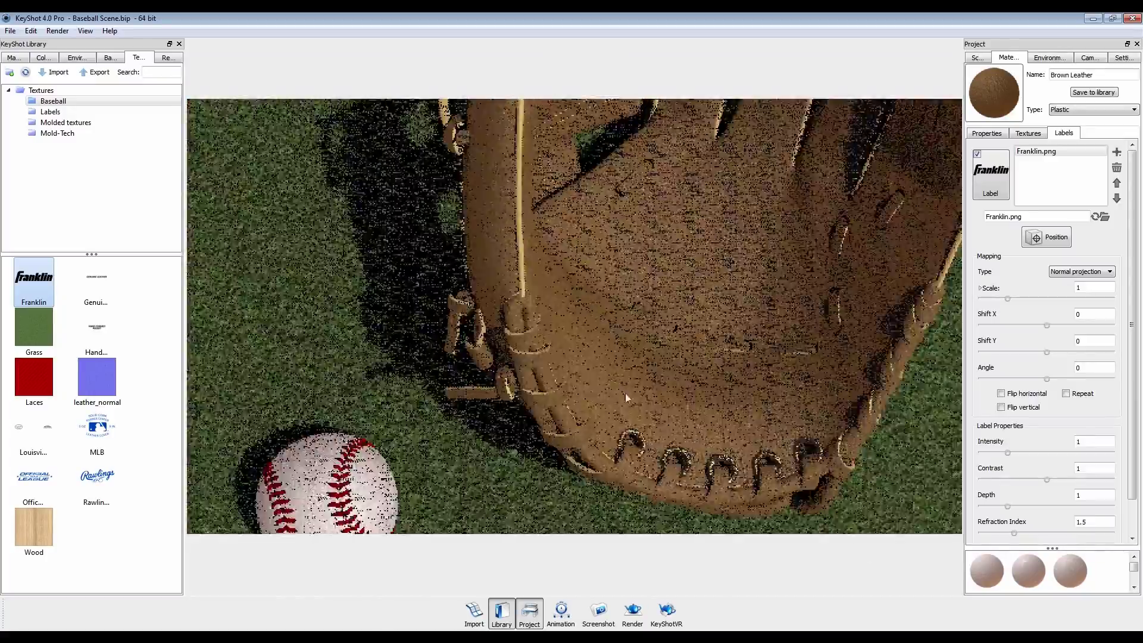
left_click_drag(625, 394, 559, 402)
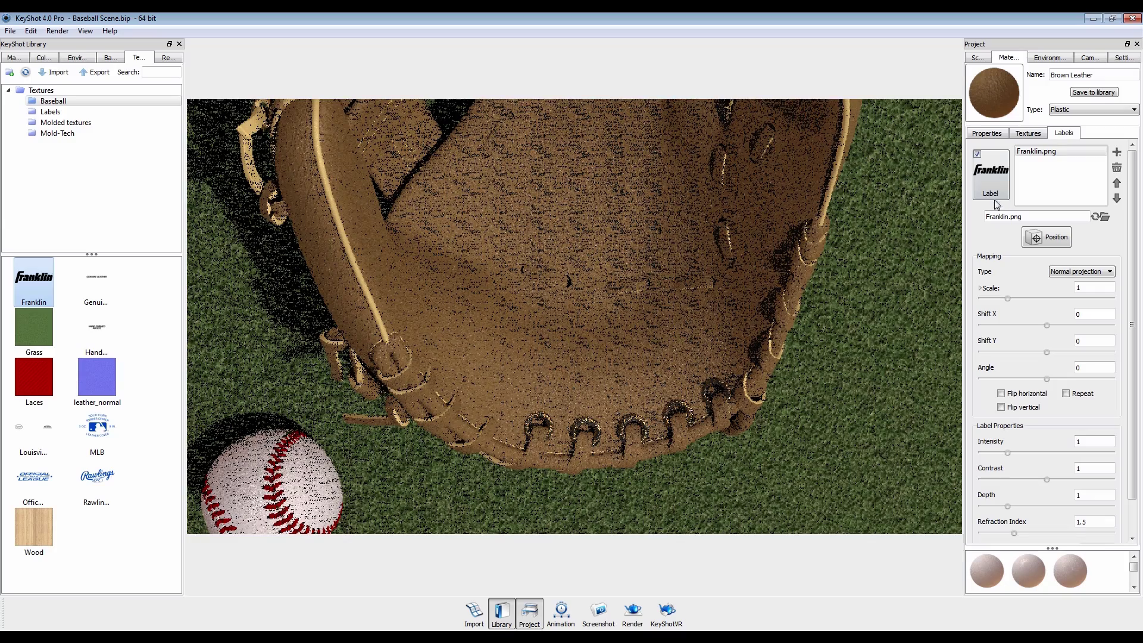
- Switch the Franklin label to Normal projection, place it on the palm, and set depth 2.43
left_click(1091, 273)
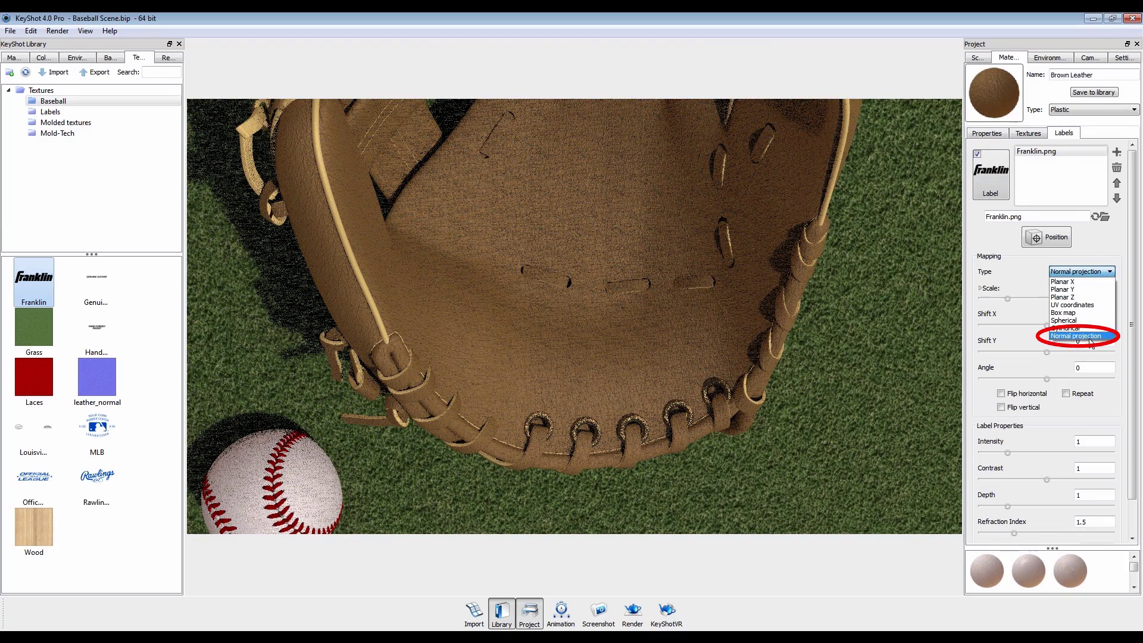
left_click(1090, 337)
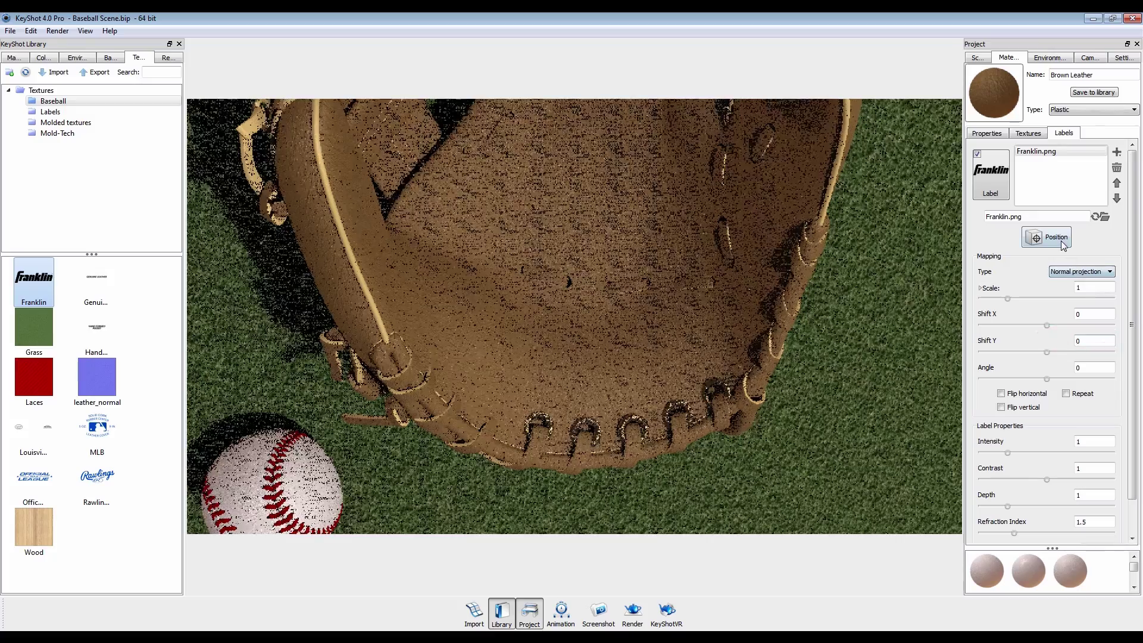
left_click(1063, 244)
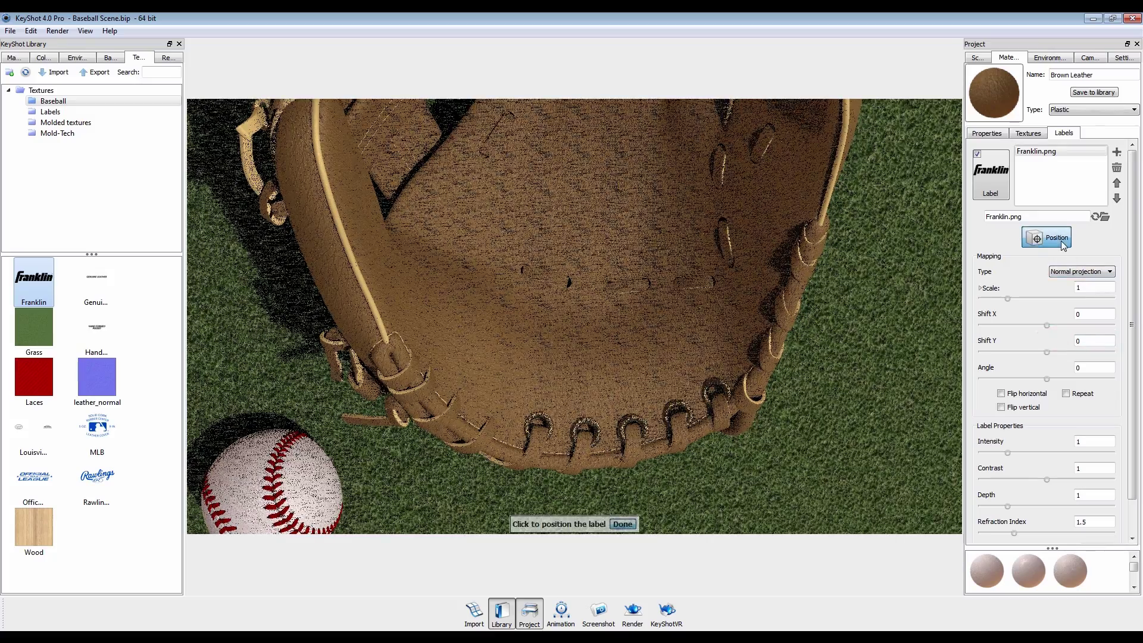
left_click(588, 366)
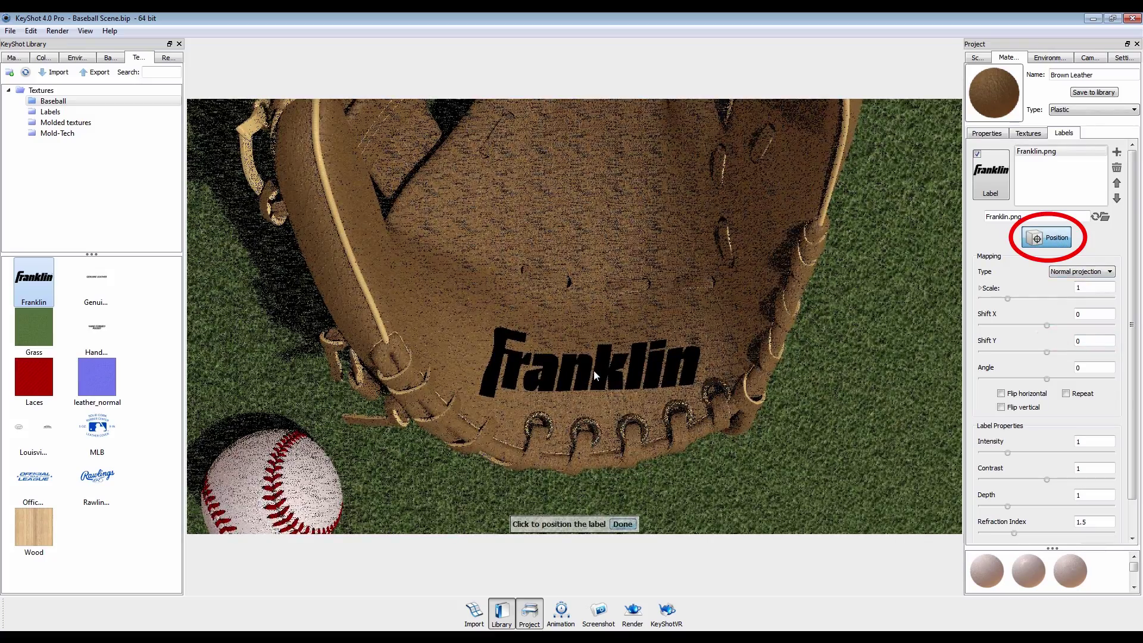
left_click(596, 366)
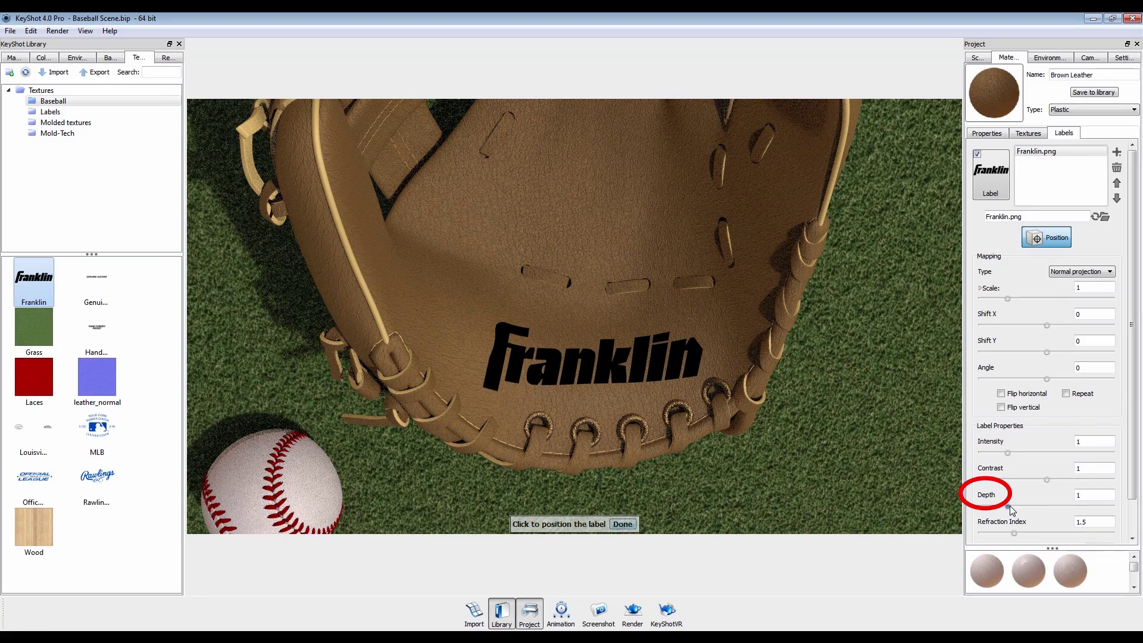
left_click_drag(1010, 505, 1048, 505)
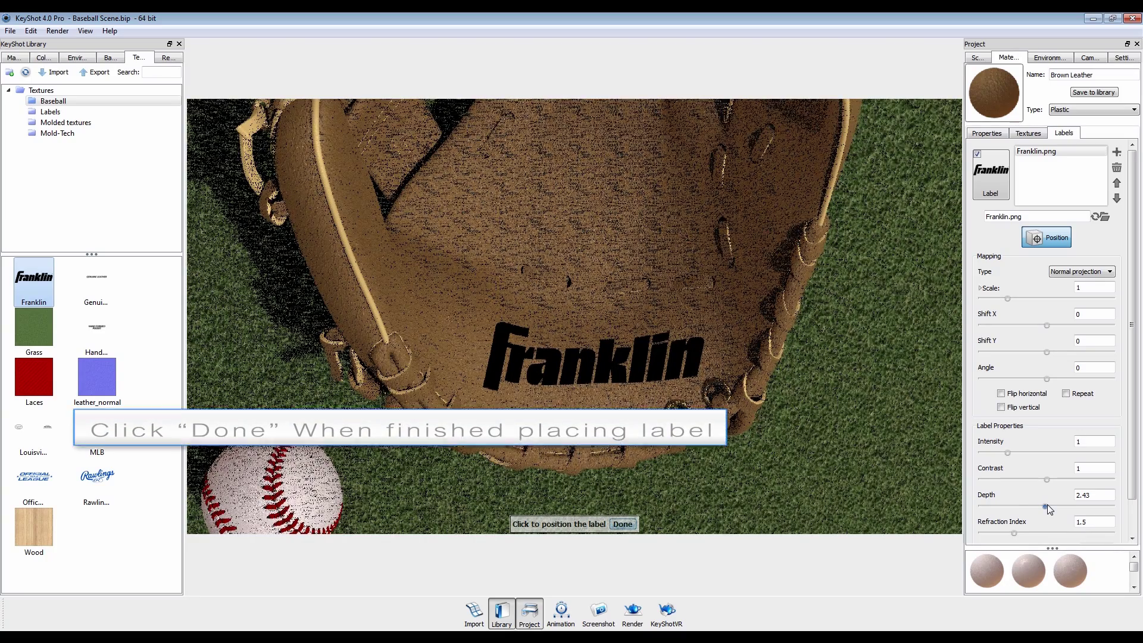
left_click(623, 525)
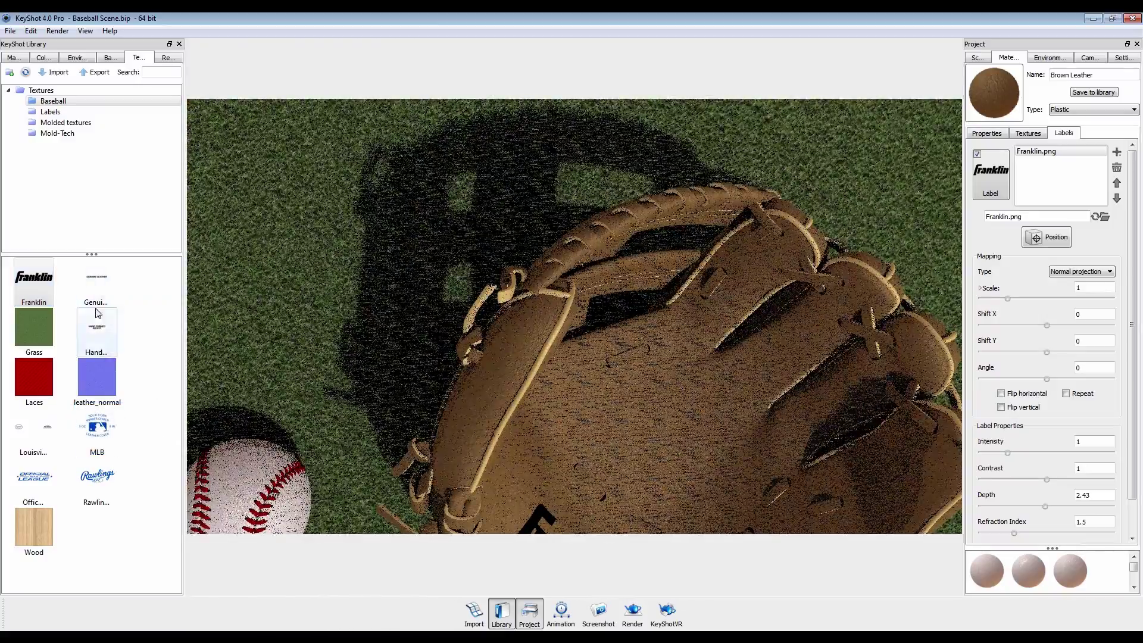
- Place the Hand Formed Pocket label above the Franklin logo, rotated to -12.96 degrees
left_click_drag(99, 313, 592, 369)
left_click(766, 401)
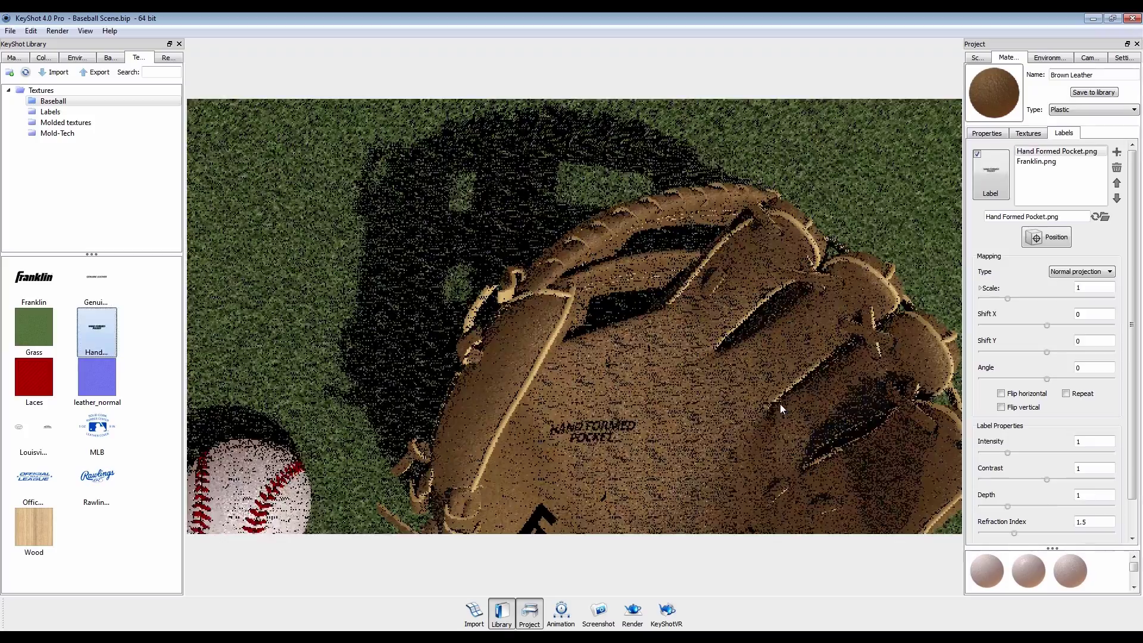
left_click(1026, 238)
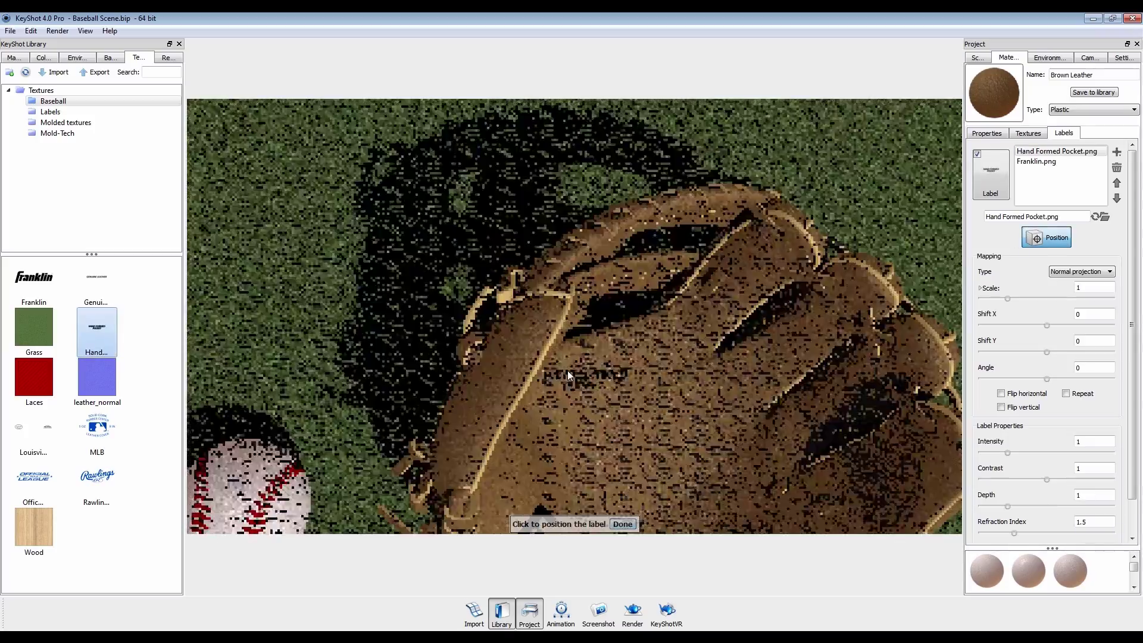
left_click(566, 363)
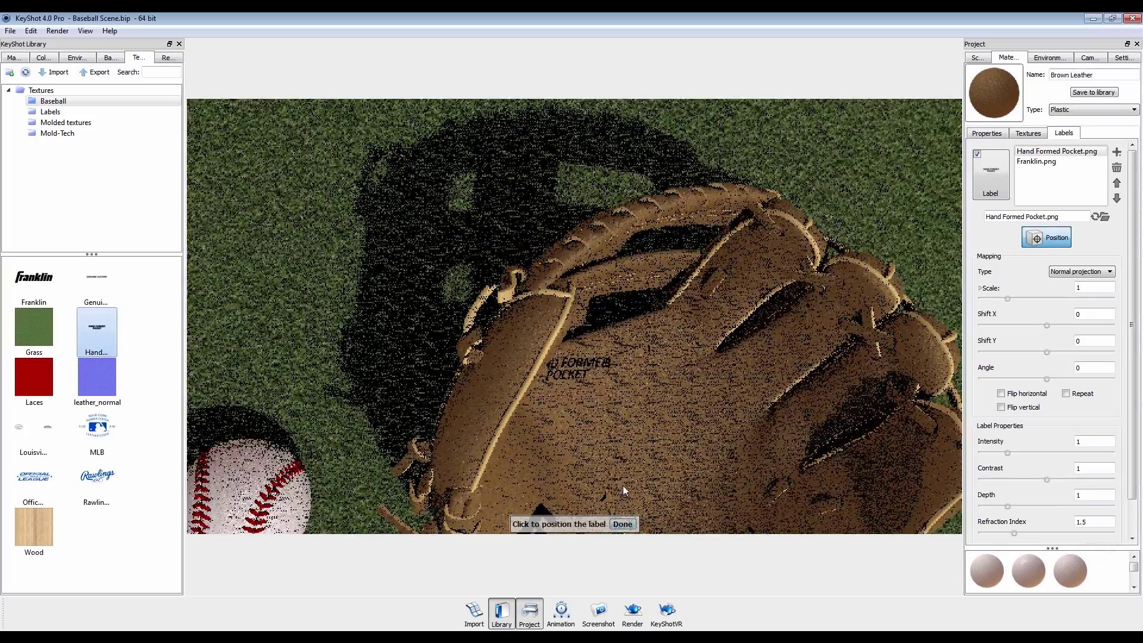
left_click_drag(1047, 382, 1044, 386)
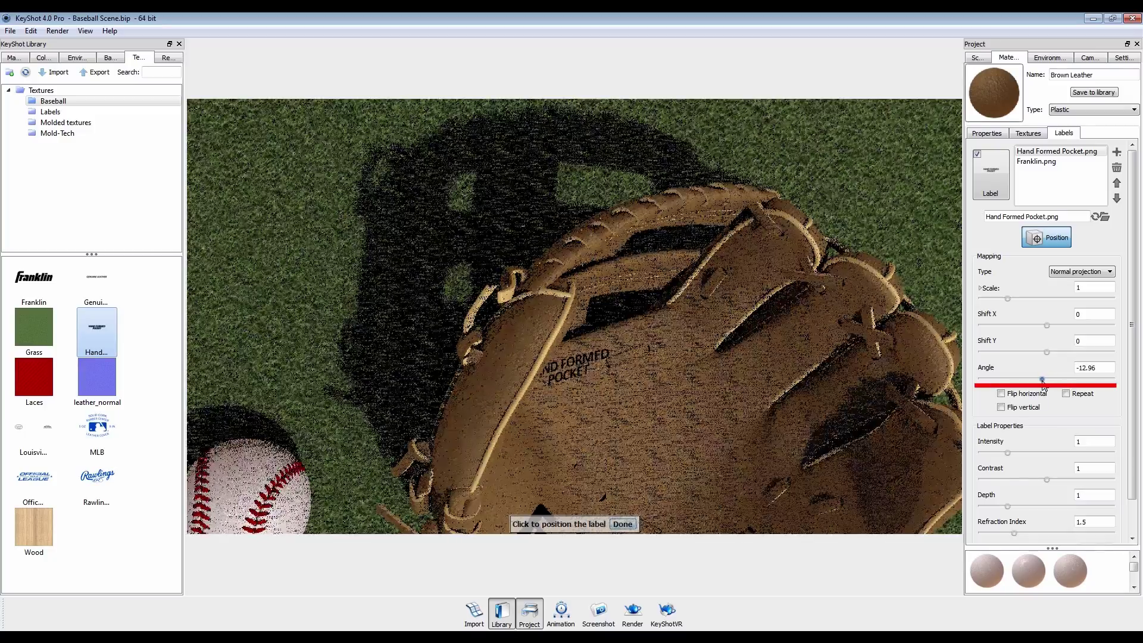
left_click(623, 524)
scroll(612, 502, "down", 3)
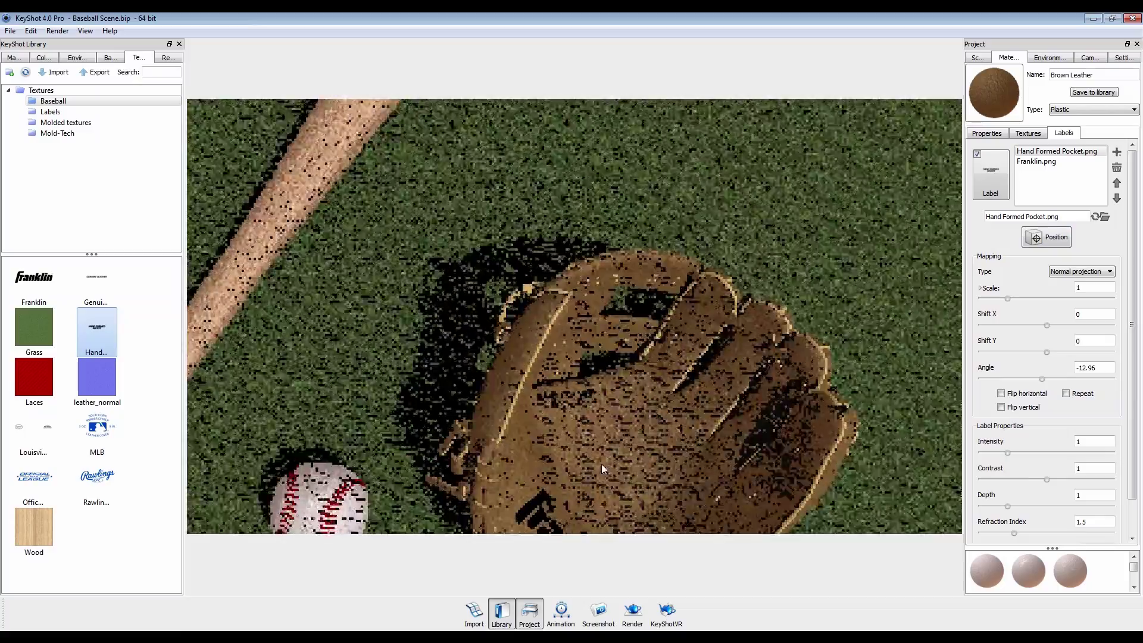
left_click_drag(601, 464, 430, 257)
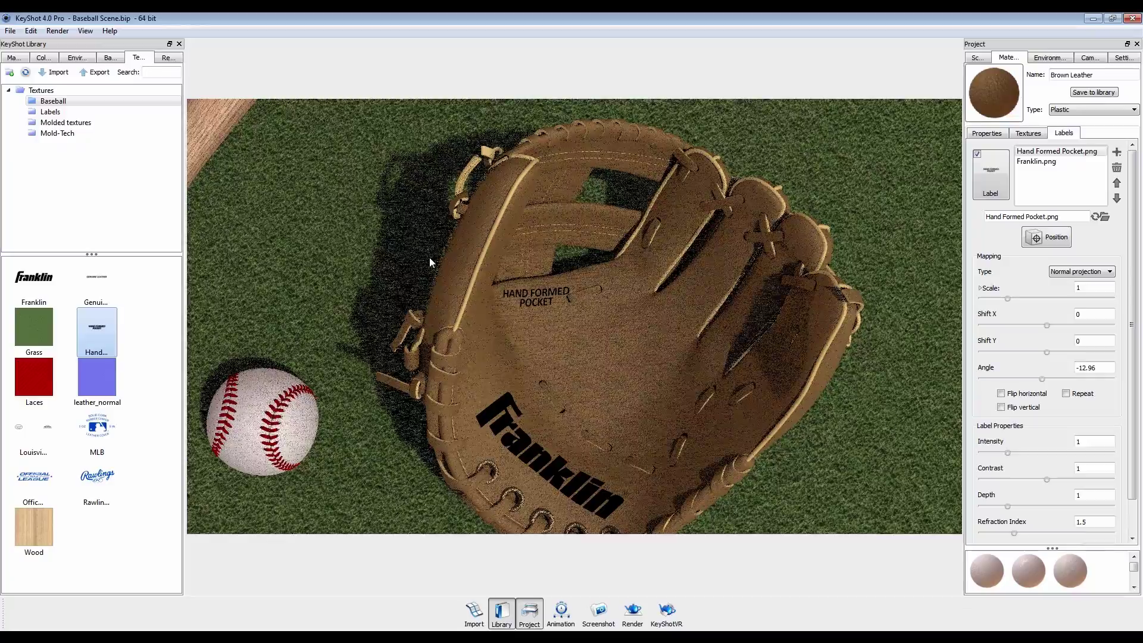
- Frame the baseball and add the MLB logo to it as a label
middle_click_drag(430, 257, 715, 140)
left_click_drag(357, 322, 596, 345)
scroll(611, 358, "up", 4)
scroll(610, 358, "up", 5)
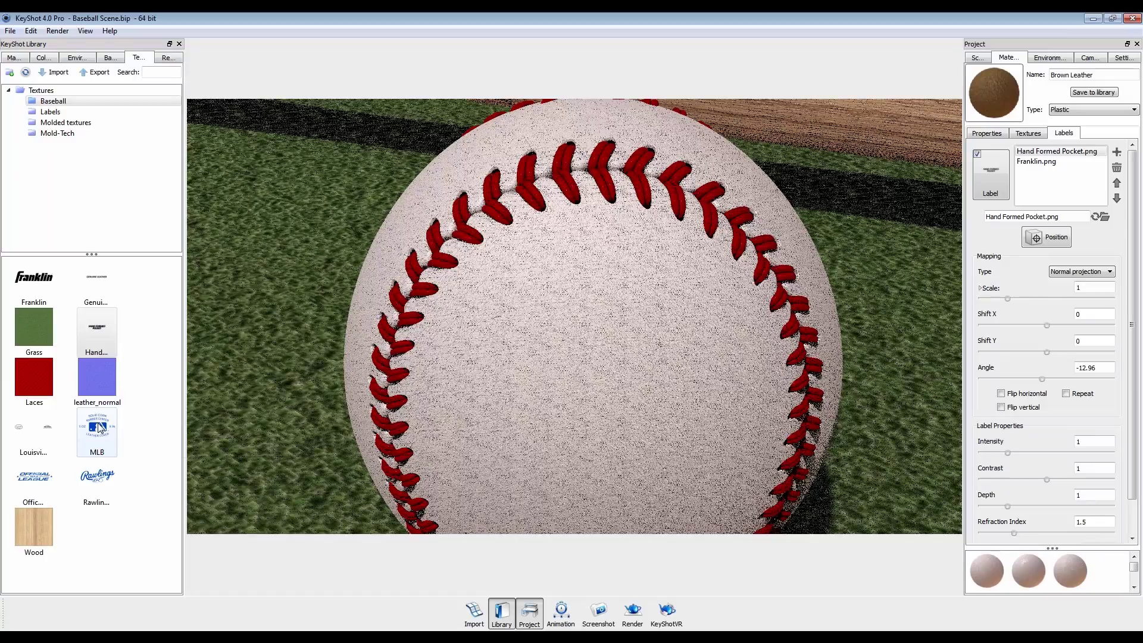
left_click_drag(97, 428, 580, 346)
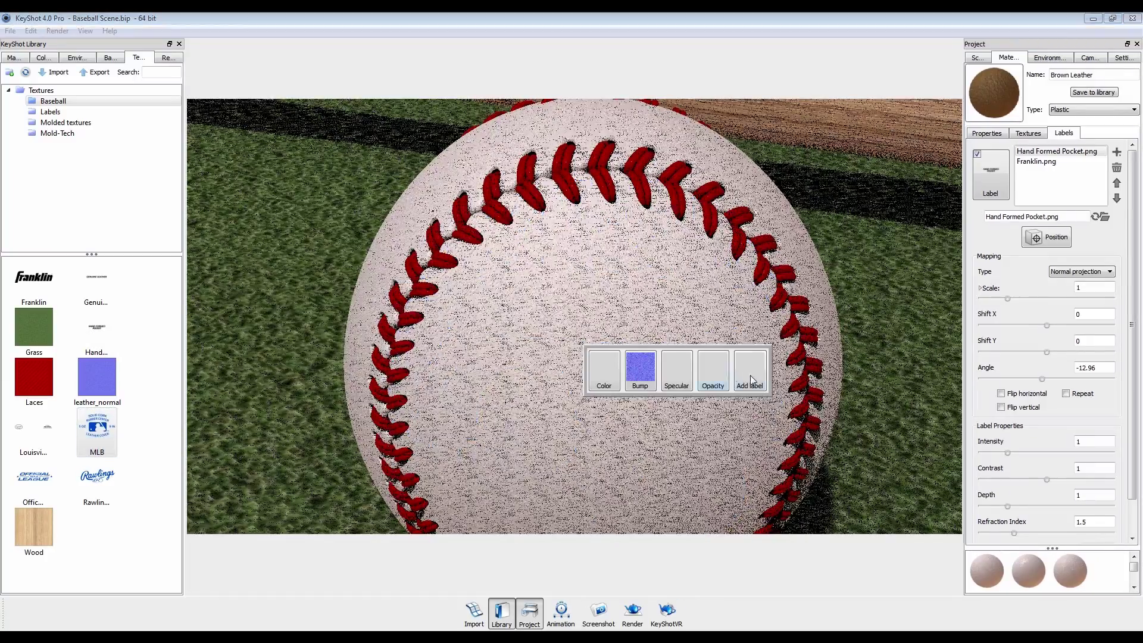
left_click(636, 361)
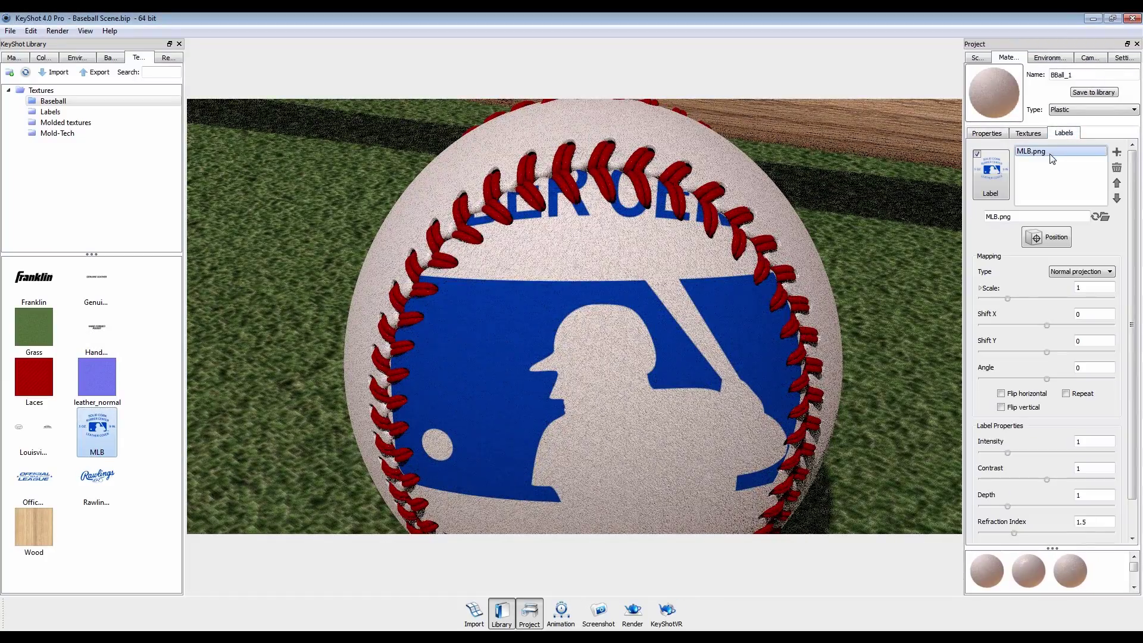
- Scale the MLB label to 0.365 and centre it on the ball between the seams
left_click_drag(1010, 298, 993, 301)
left_click(1047, 238)
left_click(596, 345)
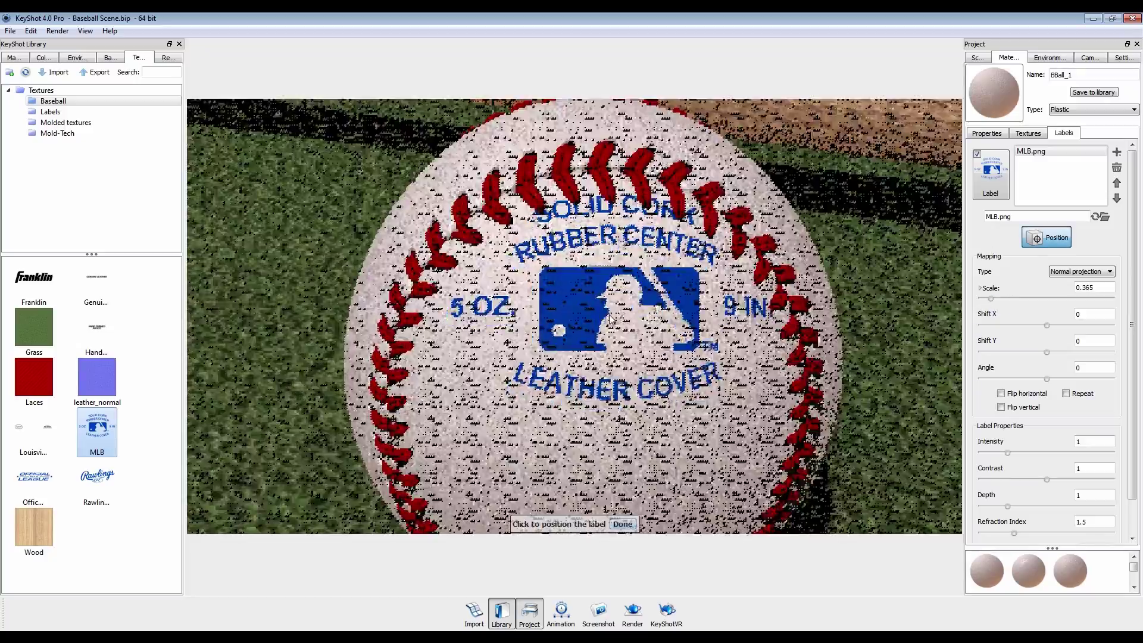
key("Escape")
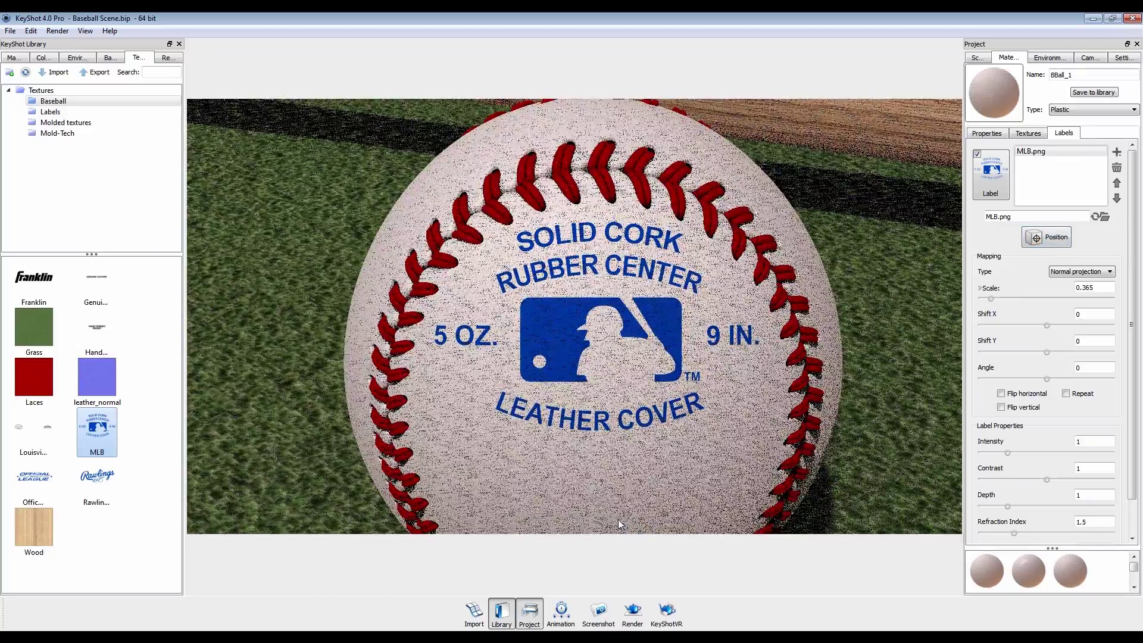
left_click_drag(615, 149, 654, 303)
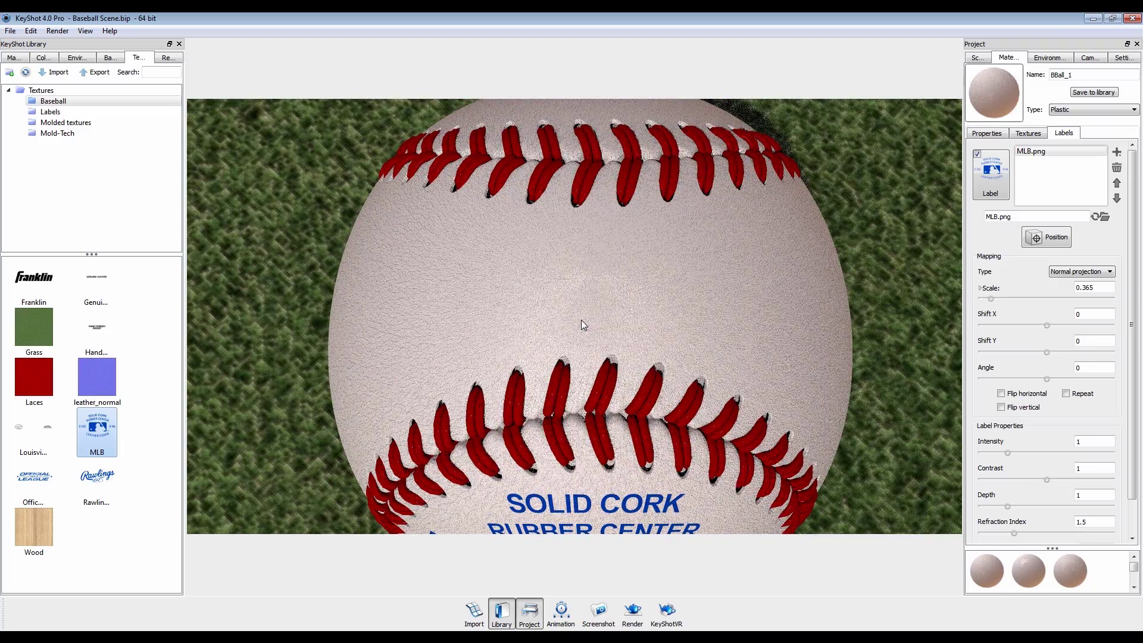
left_click_drag(34, 477, 602, 291)
- Add the Official League label with Planar Y mapping at scale 0.365, centred between the seams
left_click(609, 304)
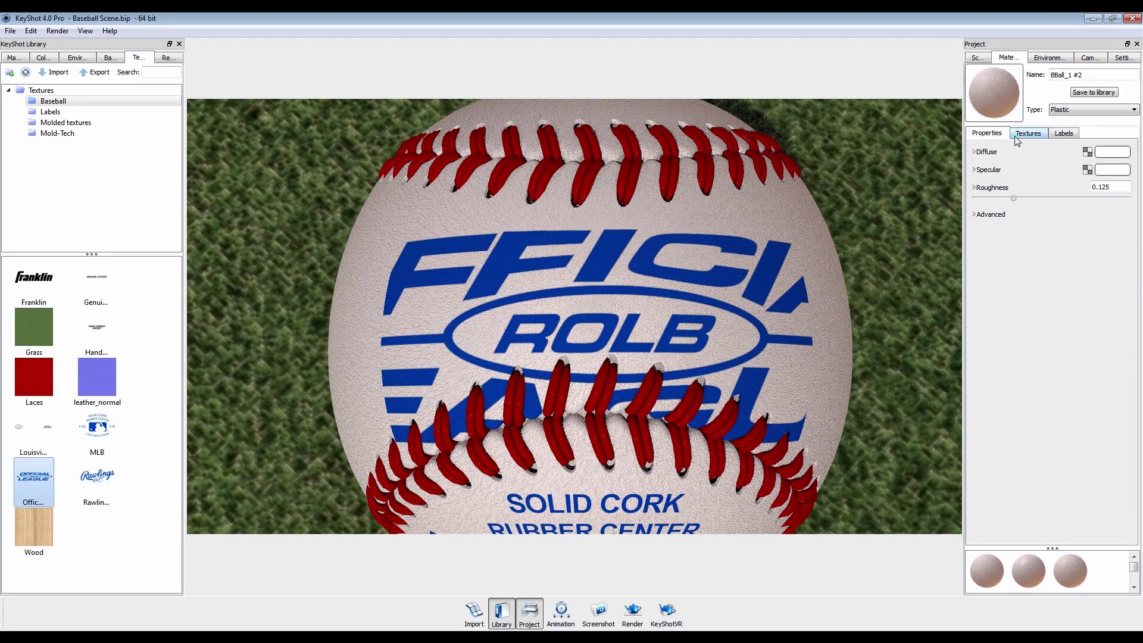
left_click(1060, 135)
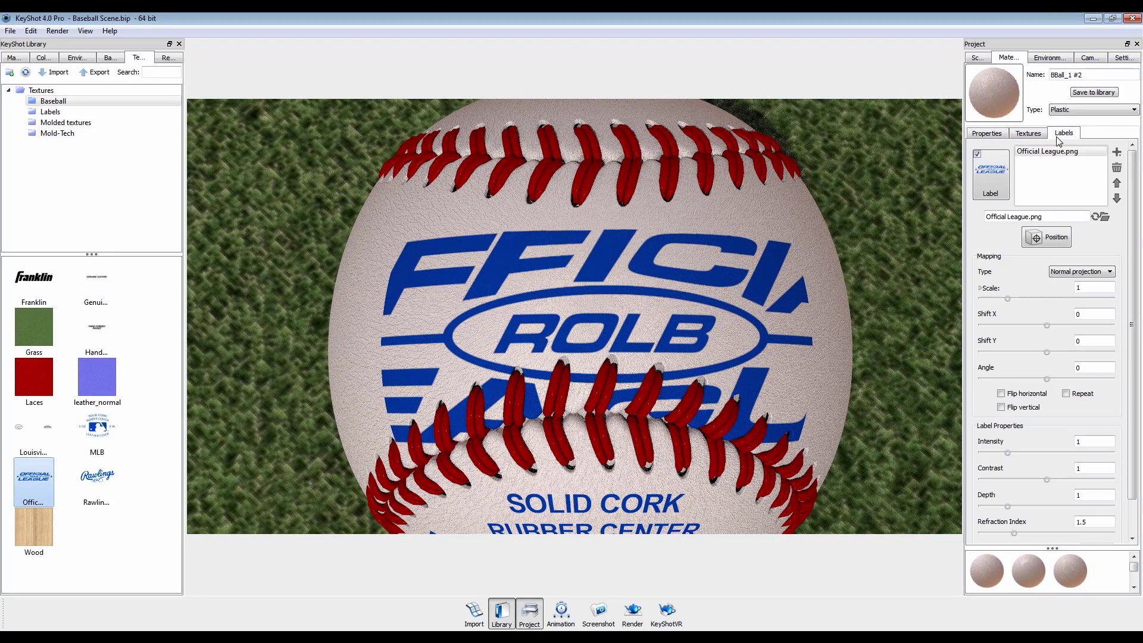
left_click(1101, 273)
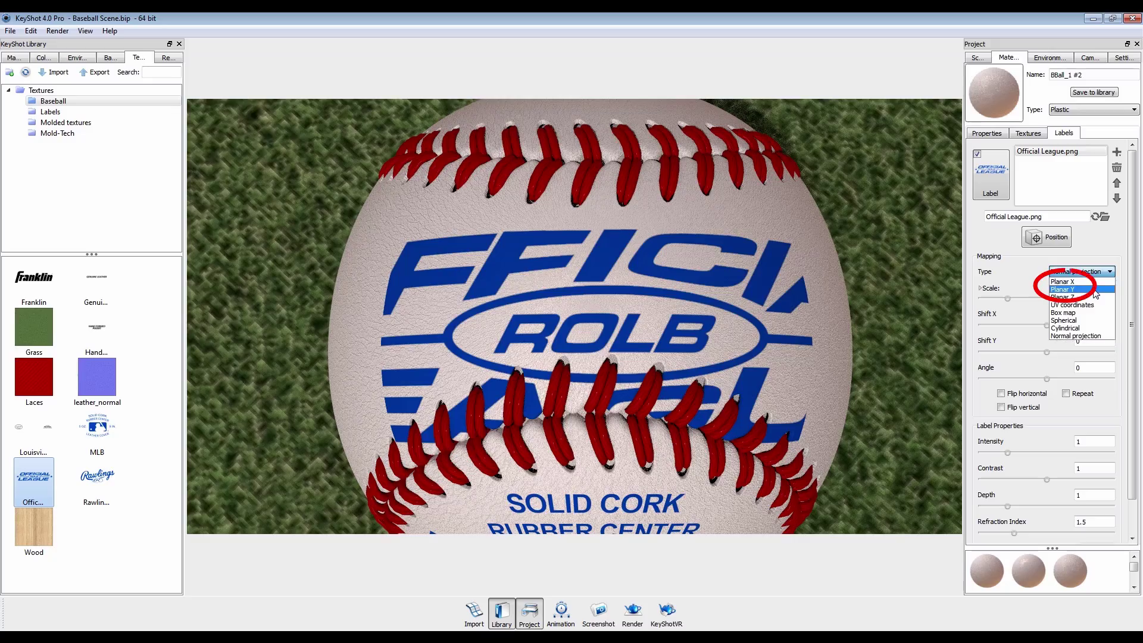
left_click(1072, 290)
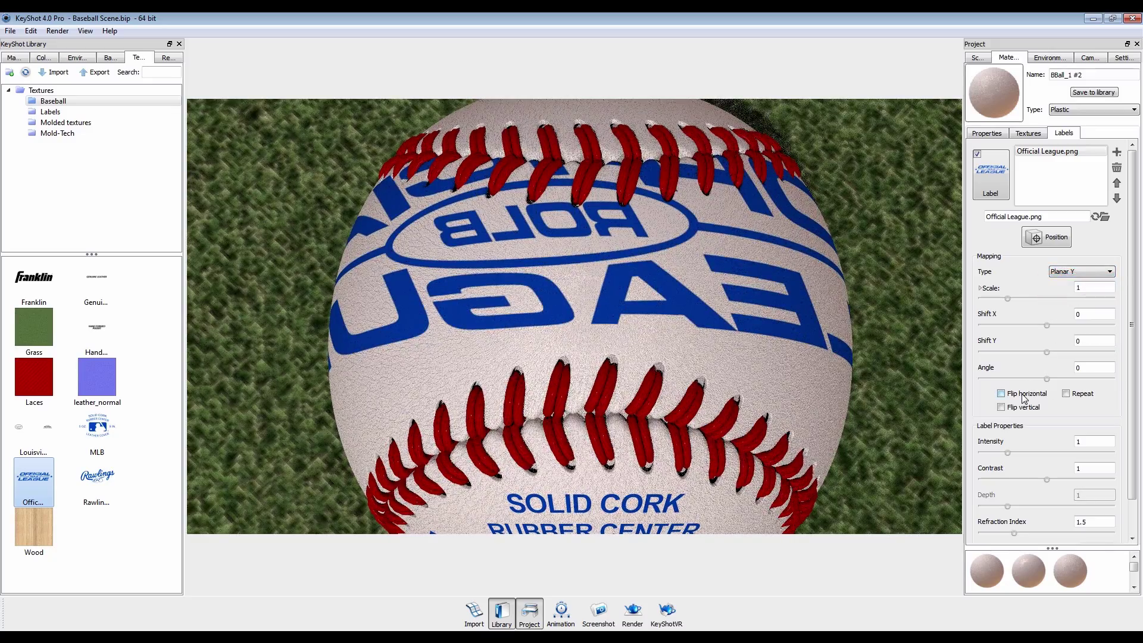
left_click_drag(1007, 299, 993, 302)
left_click(1046, 237)
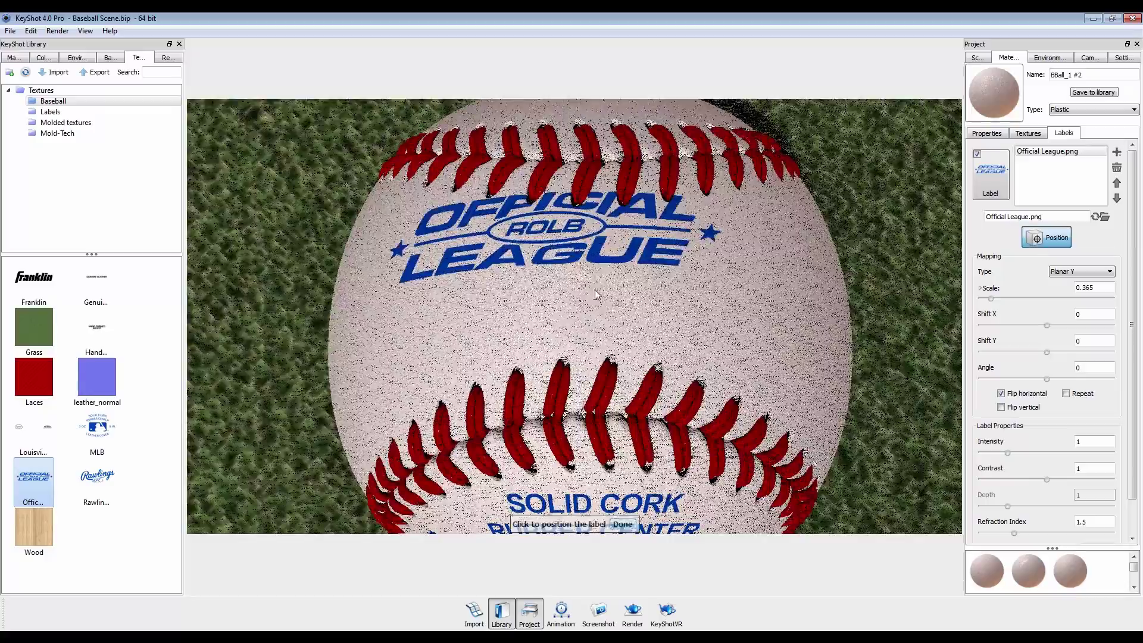
left_click(595, 282)
key("Escape")
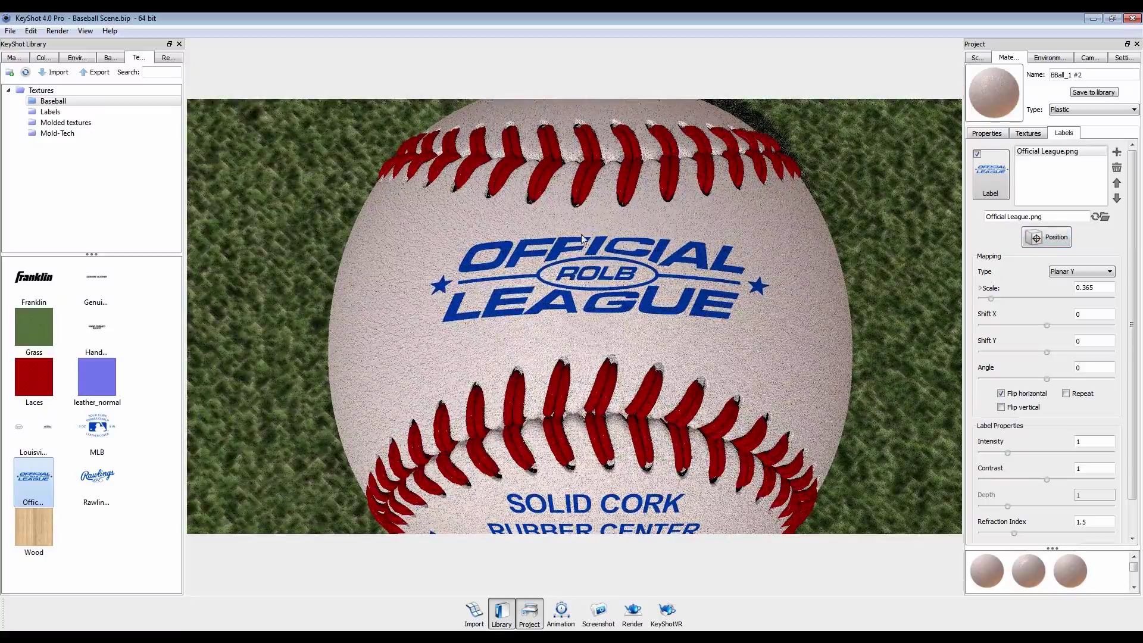
- Add the Rawlings logo as a spherically mapped label on the BBall_1 material
left_click_drag(595, 172, 562, 357)
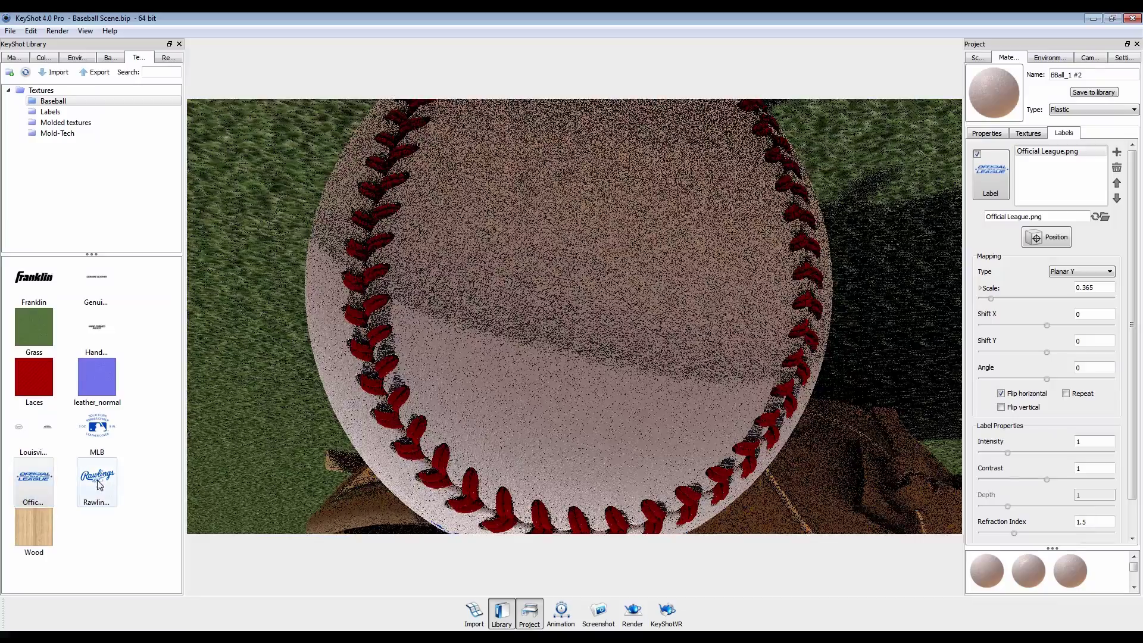
left_click(97, 482)
left_click_drag(99, 484, 555, 392)
left_click(720, 421)
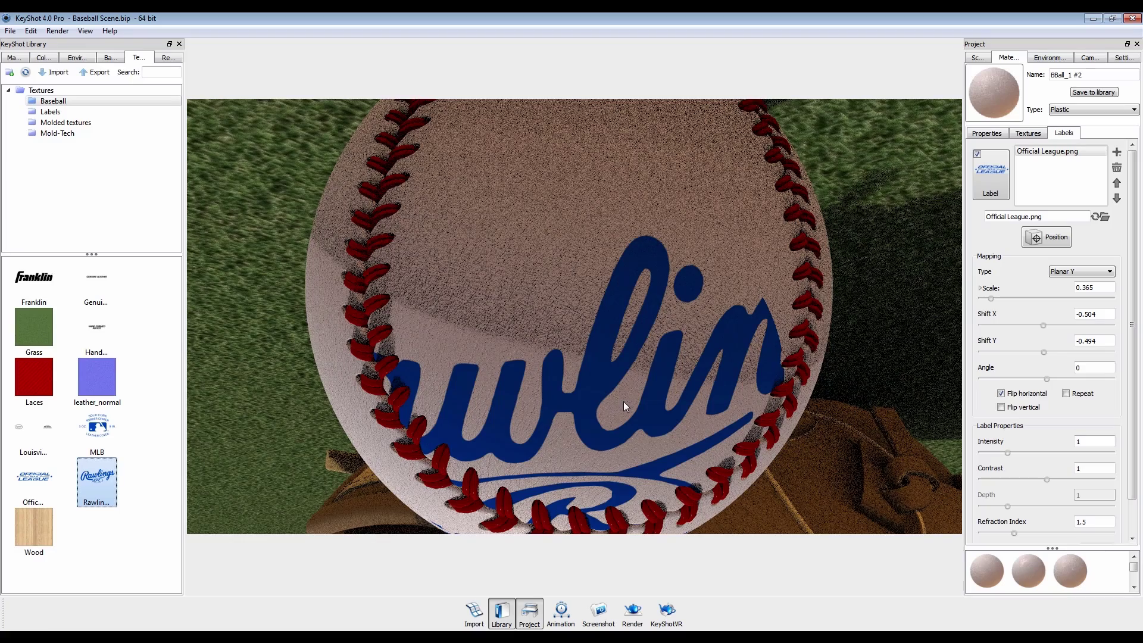
double_click(584, 439)
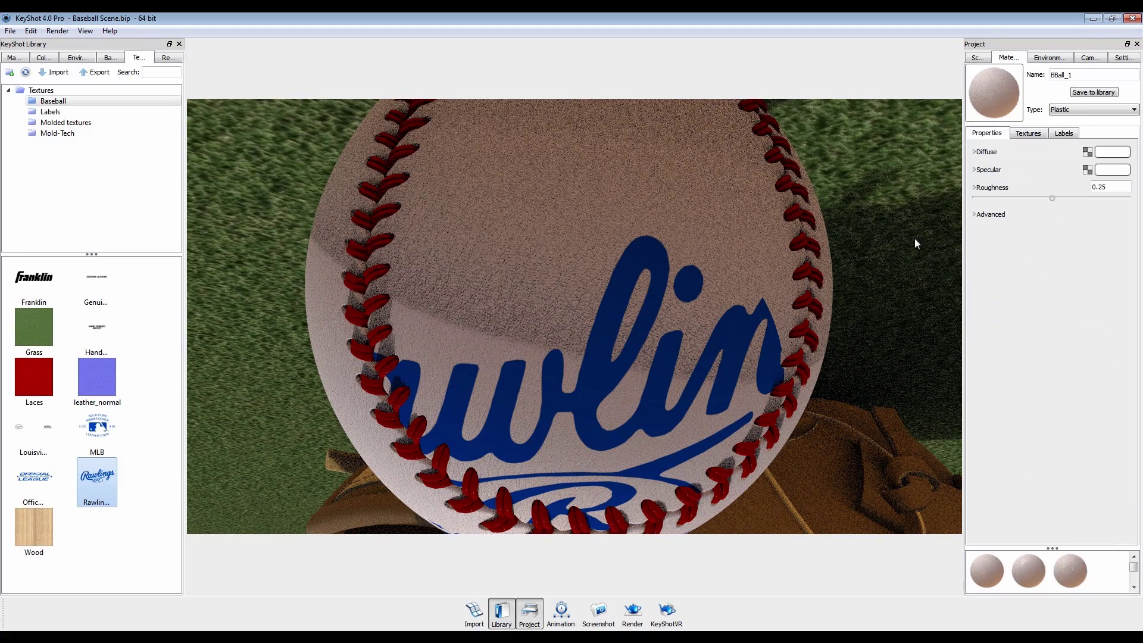
left_click(1066, 133)
left_click(1081, 272)
left_click(1069, 322)
scroll(536, 360, "down", 3)
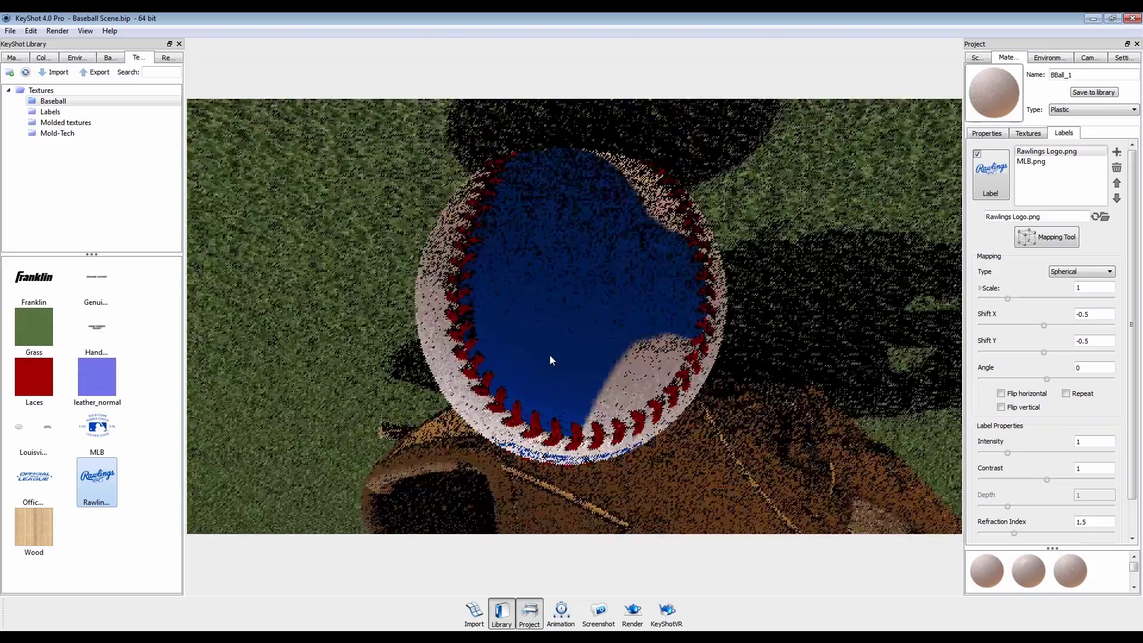
left_click_drag(1007, 299, 985, 305)
- Place the Rawlings label at the ball's centre and set its scale to 0.02
left_click(1047, 237)
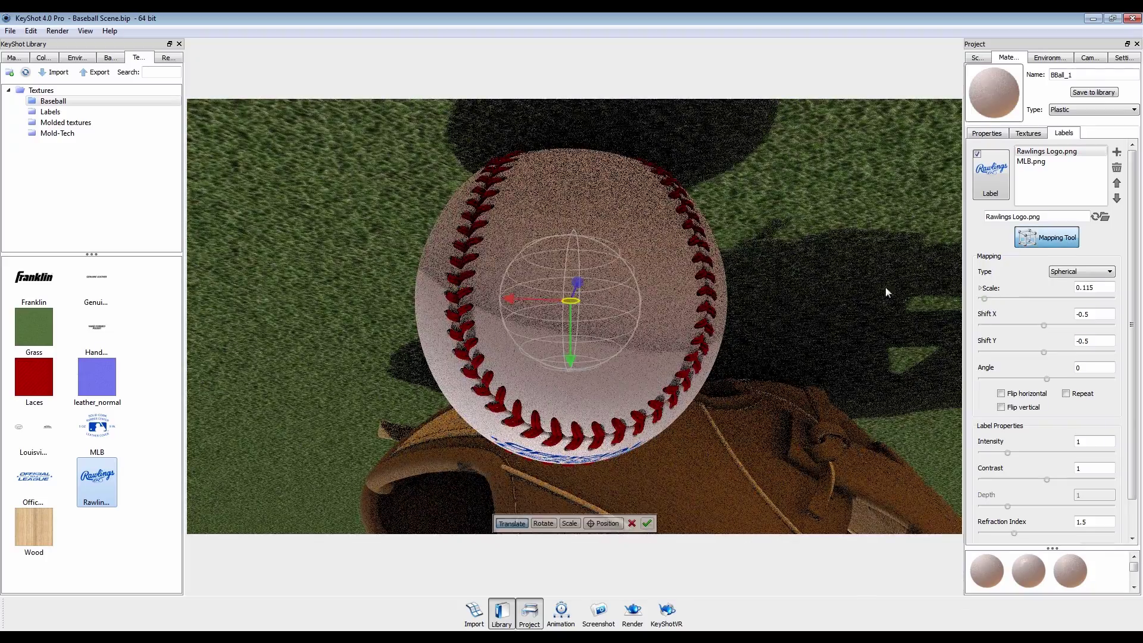
left_click(604, 523)
left_click(577, 345)
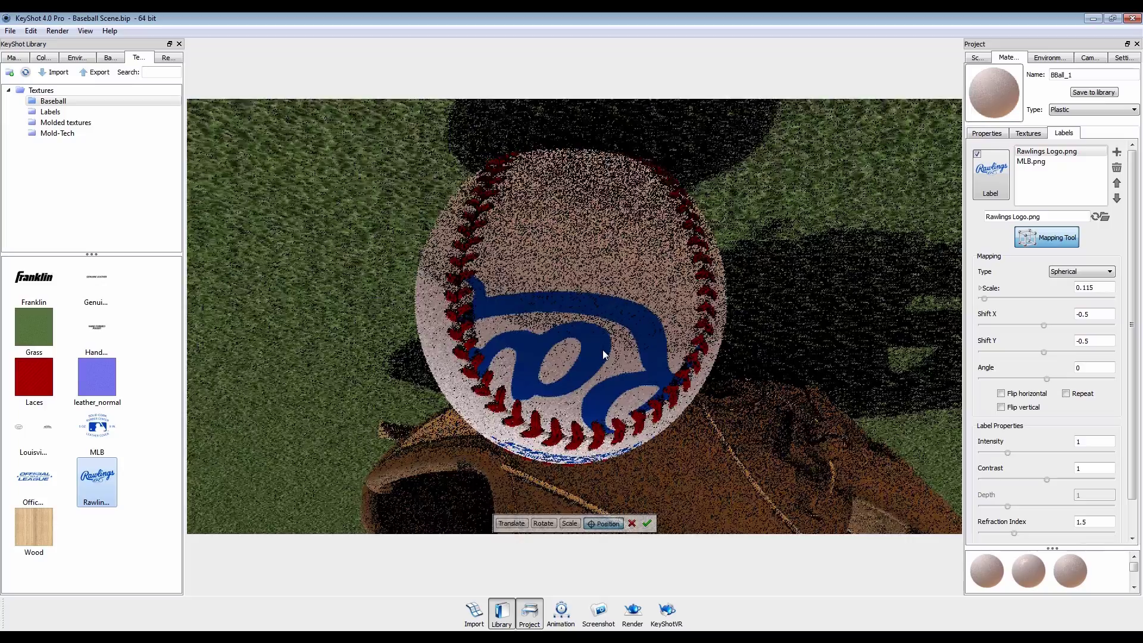
double_click(1095, 289)
type("0.07")
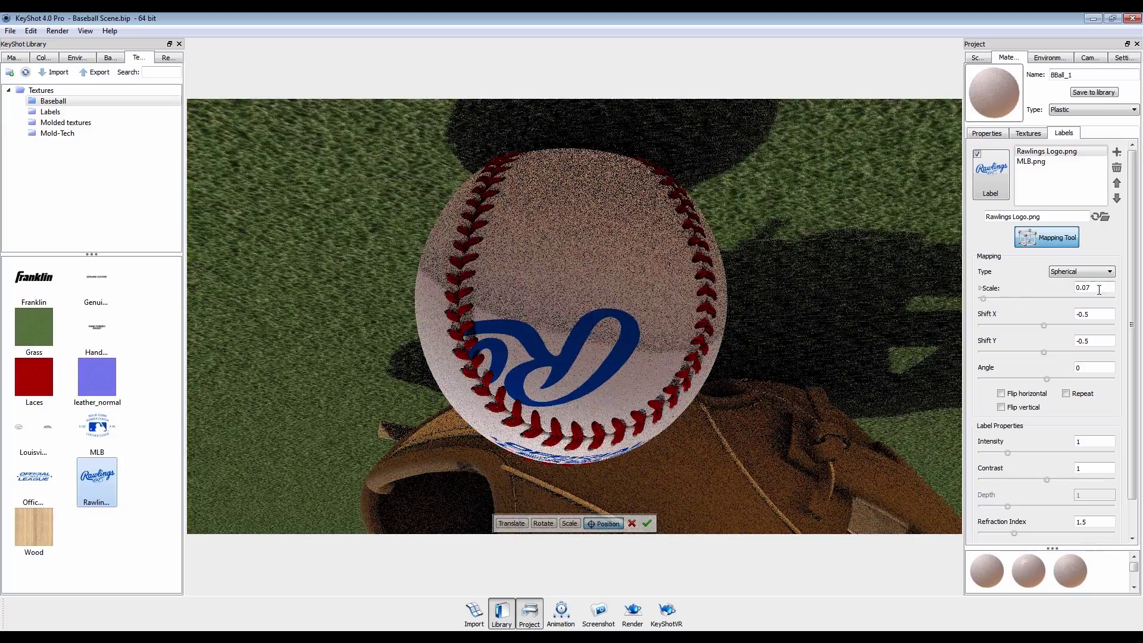
key("Return")
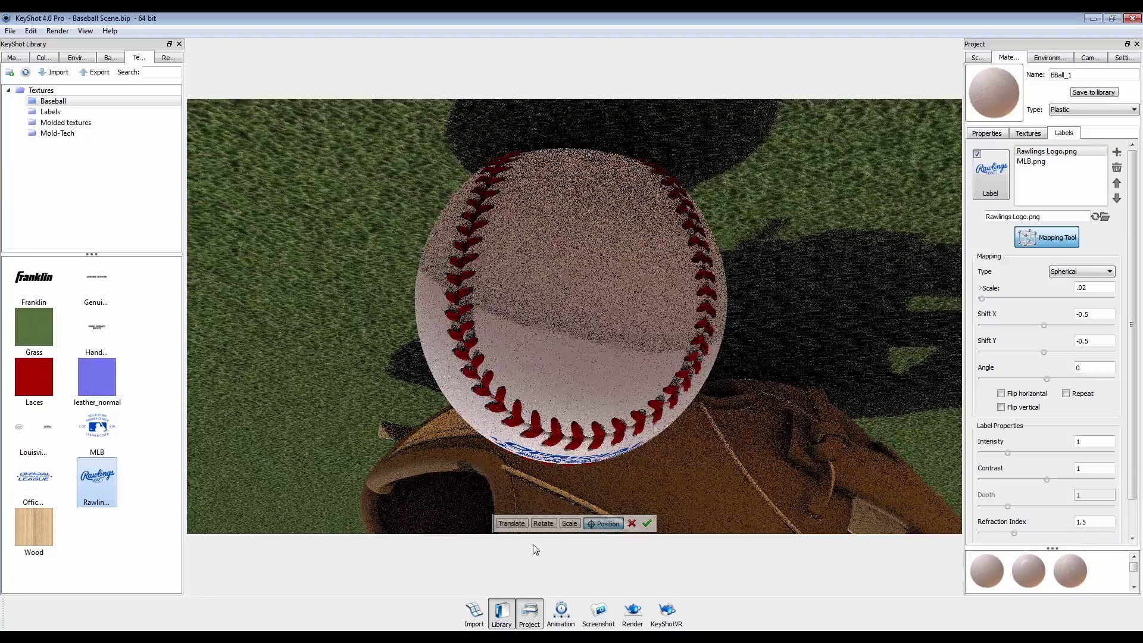
- Rotate and accept the Rawlings label mapping, then pull back to a wide view showing the bat
left_click(544, 523)
left_click_drag(699, 441, 549, 376)
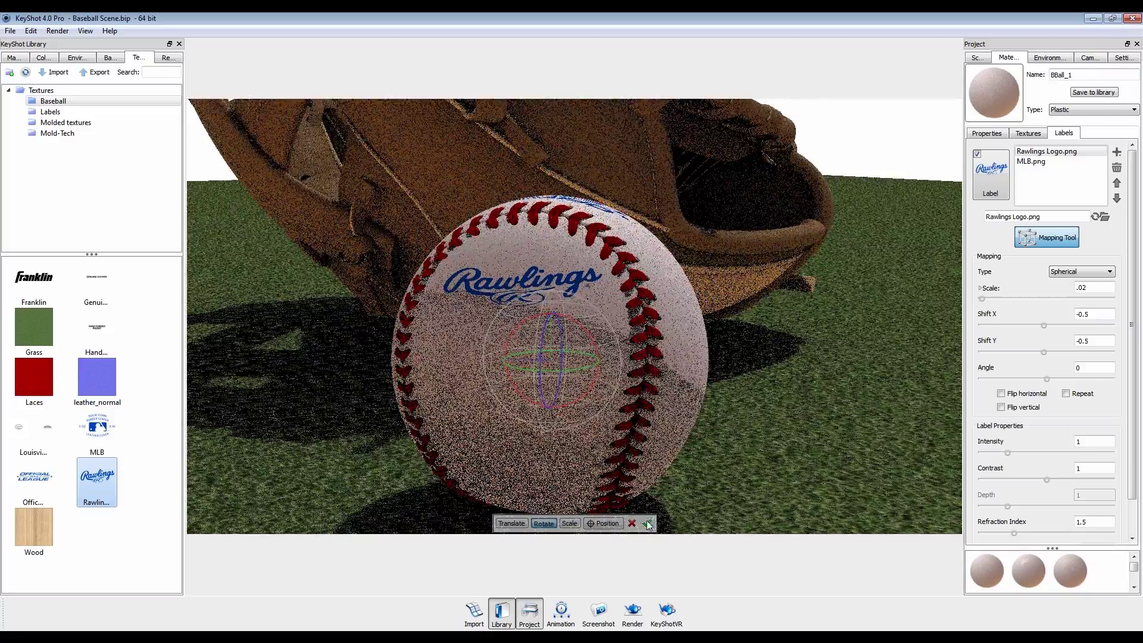
left_click(647, 523)
left_click_drag(747, 372, 592, 435)
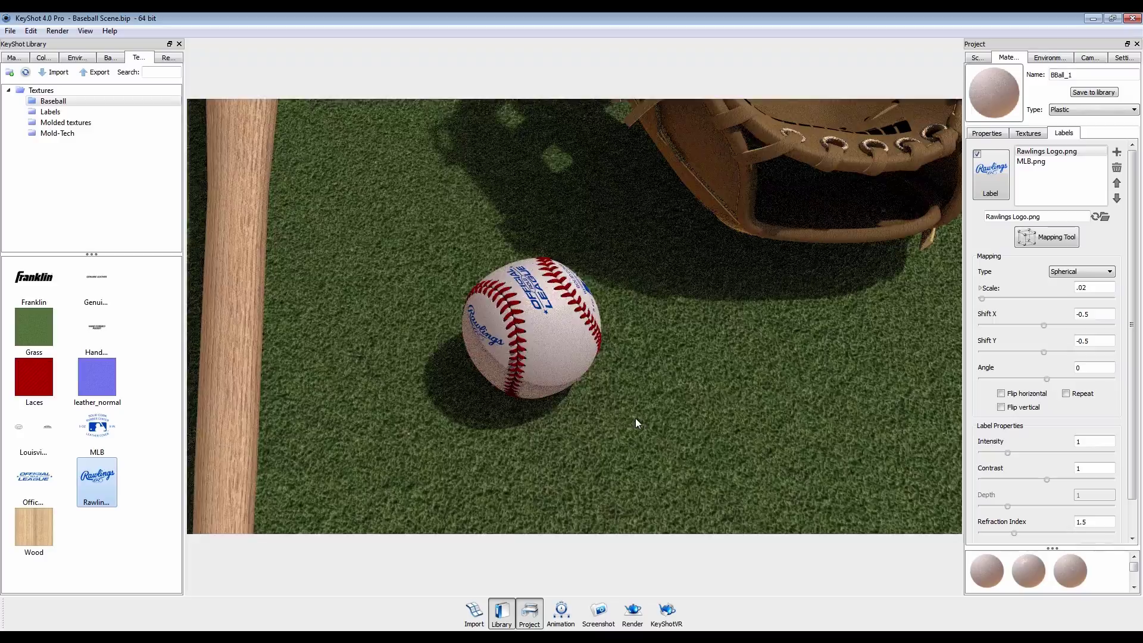
left_click_drag(635, 418, 822, 387)
left_click_drag(34, 434, 681, 184)
- Add the Louisville Sligger label to the bat with cylindrical mapping at angle 90
left_click(868, 220)
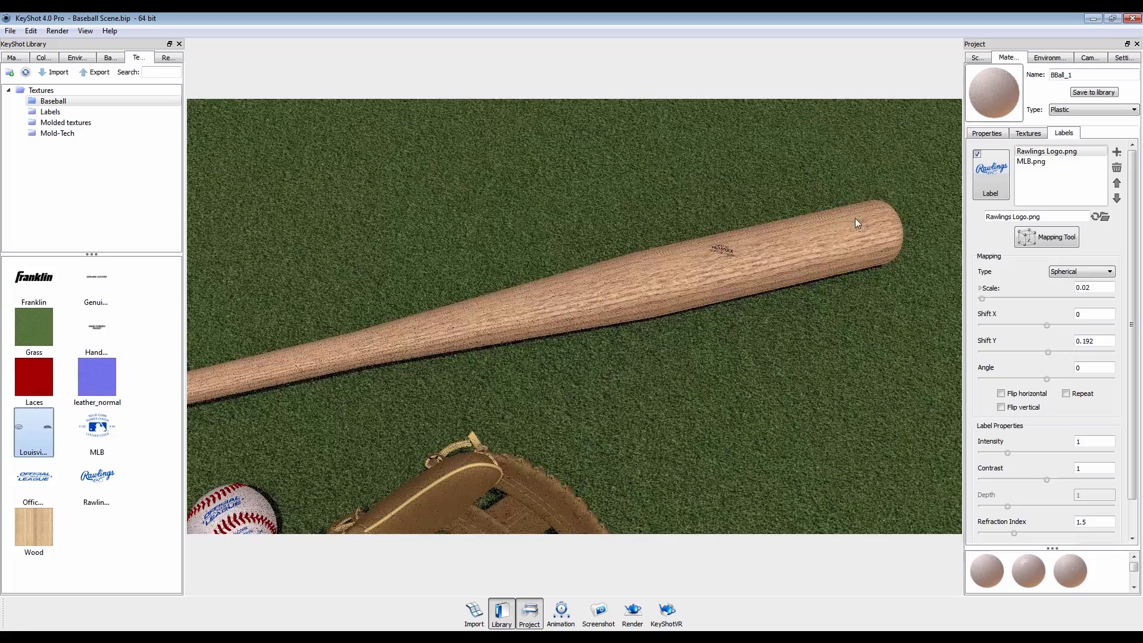
left_click(1064, 133)
left_click(1105, 273)
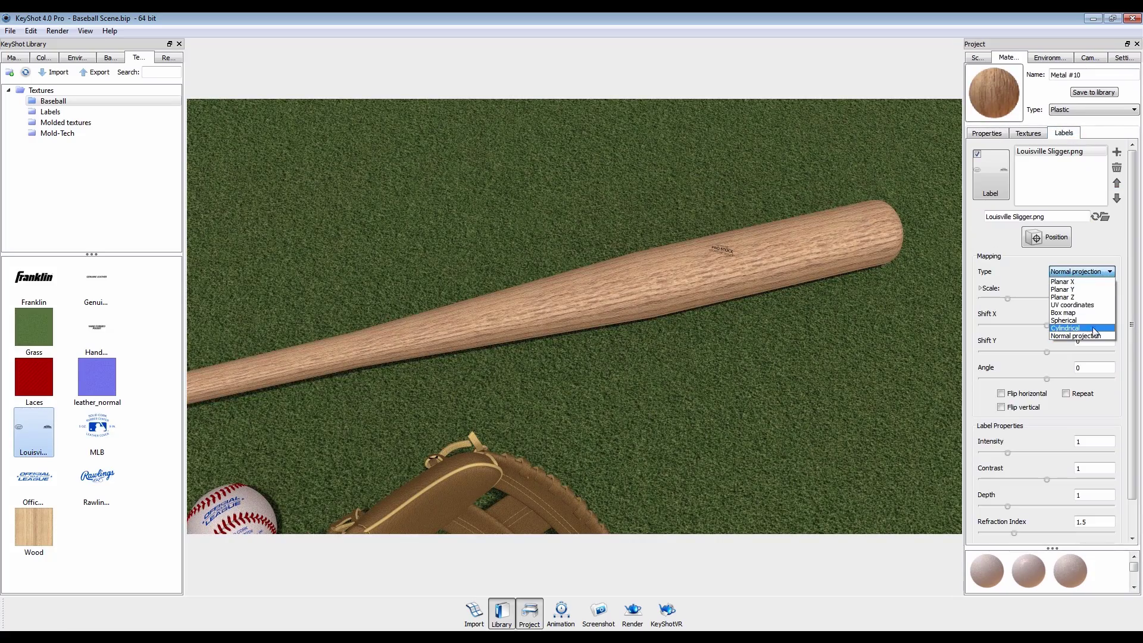
left_click(1094, 329)
left_click(1047, 237)
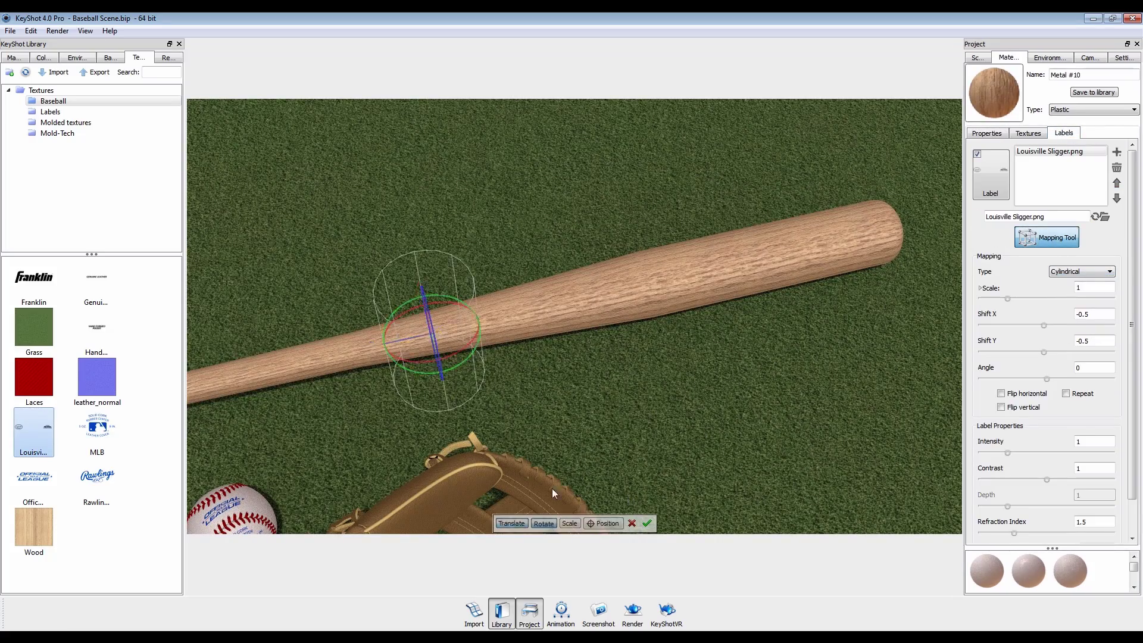
left_click_drag(520, 386, 511, 409)
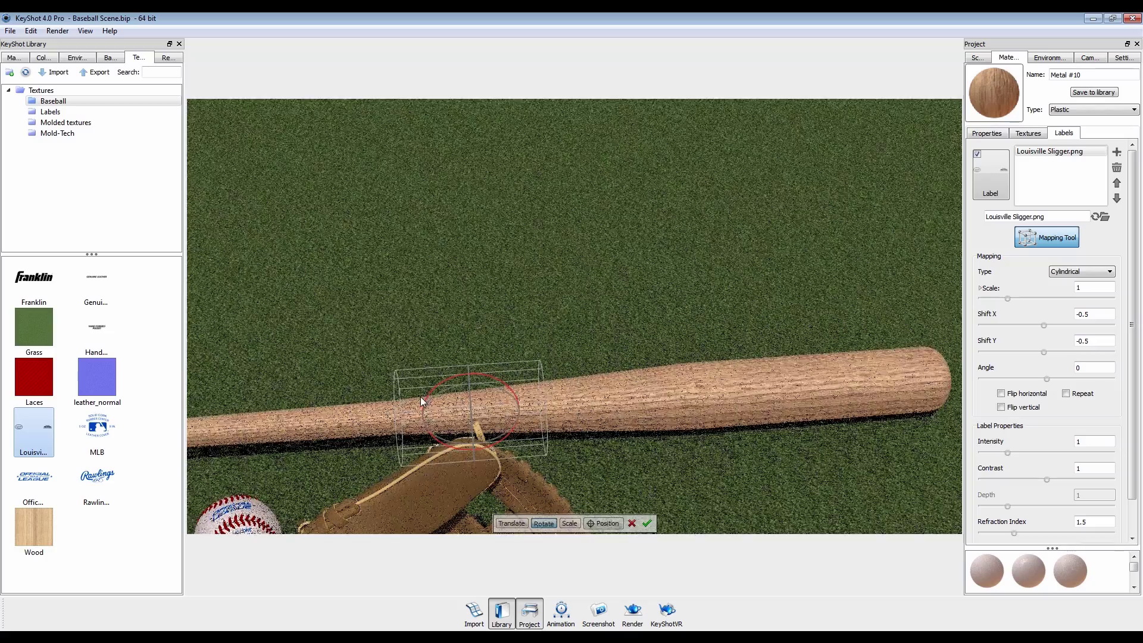
left_click(648, 523)
double_click(1079, 368)
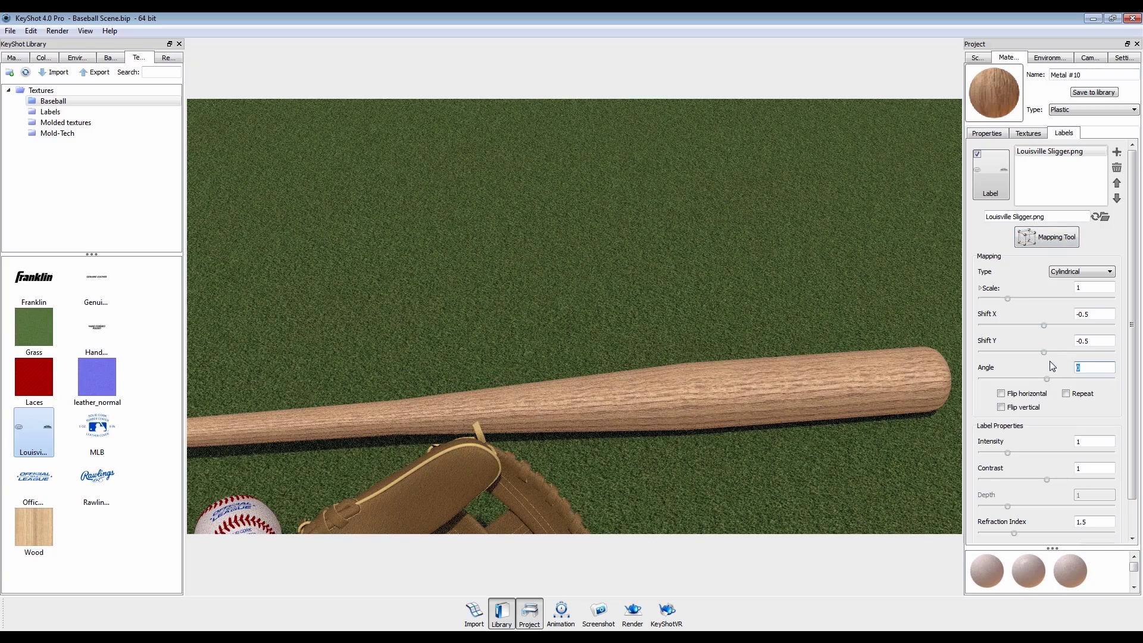
type("9")
key("Return")
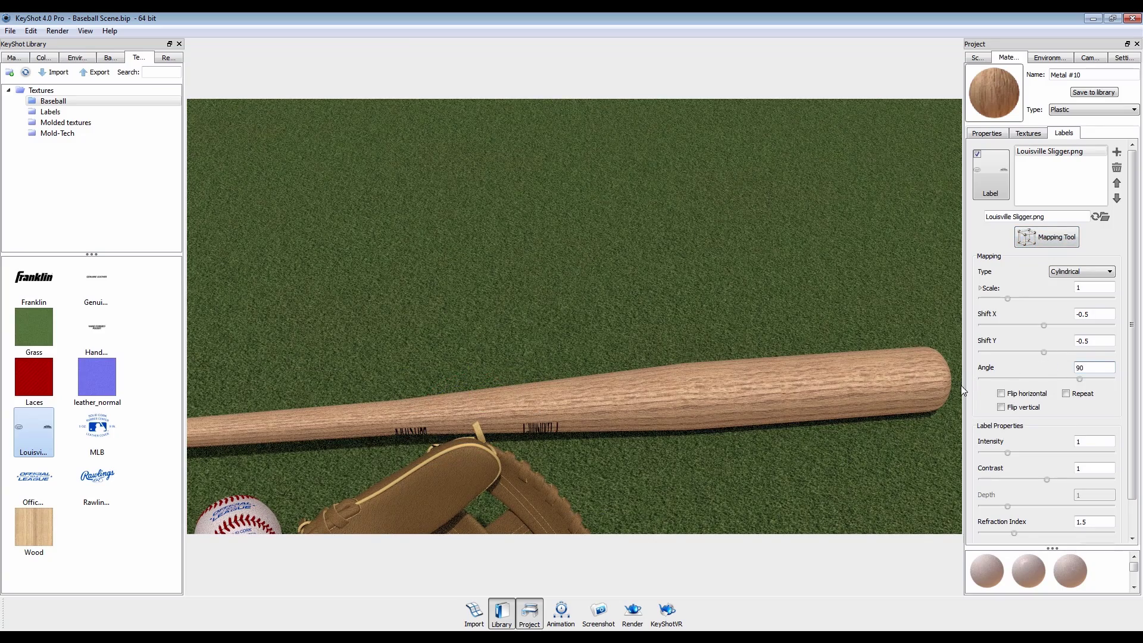
- Shift the bat label along the barrel and rotate it around the bat
left_click_drag(1044, 328, 1043, 327)
scroll(667, 447, "up", 2)
scroll(610, 362, "up", 2)
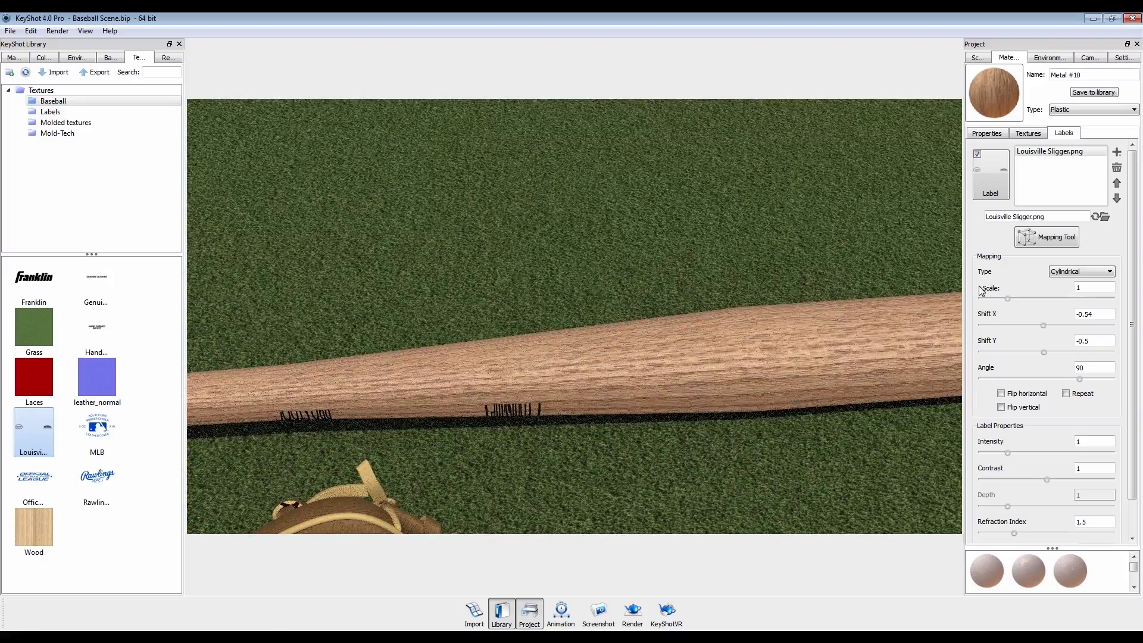
left_click(1047, 237)
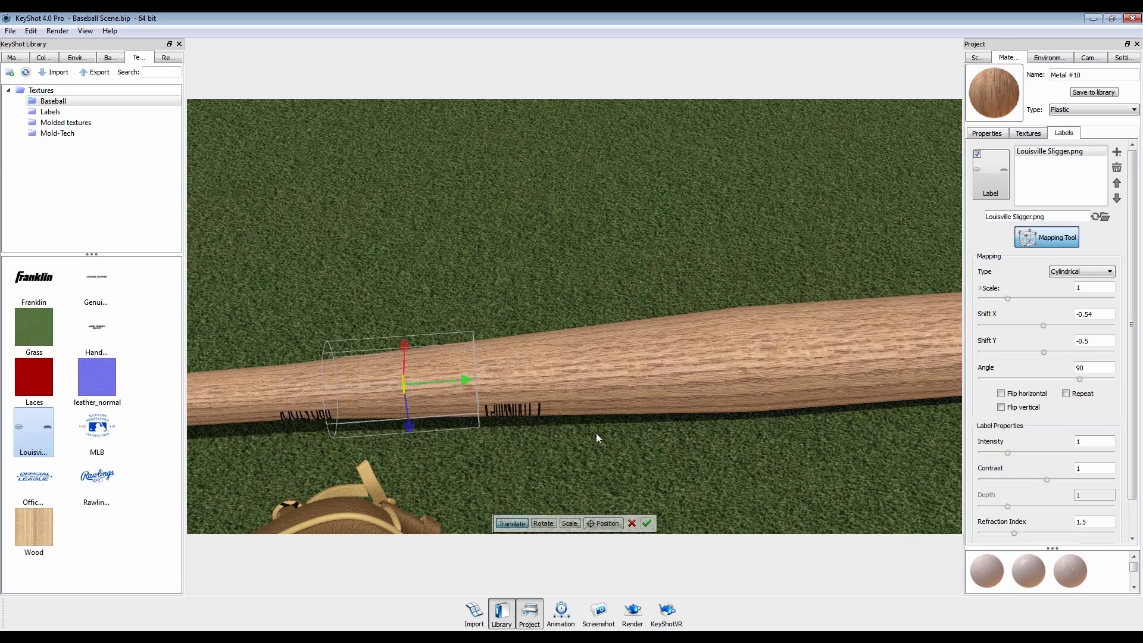
left_click_drag(396, 373, 403, 281)
left_click(649, 522)
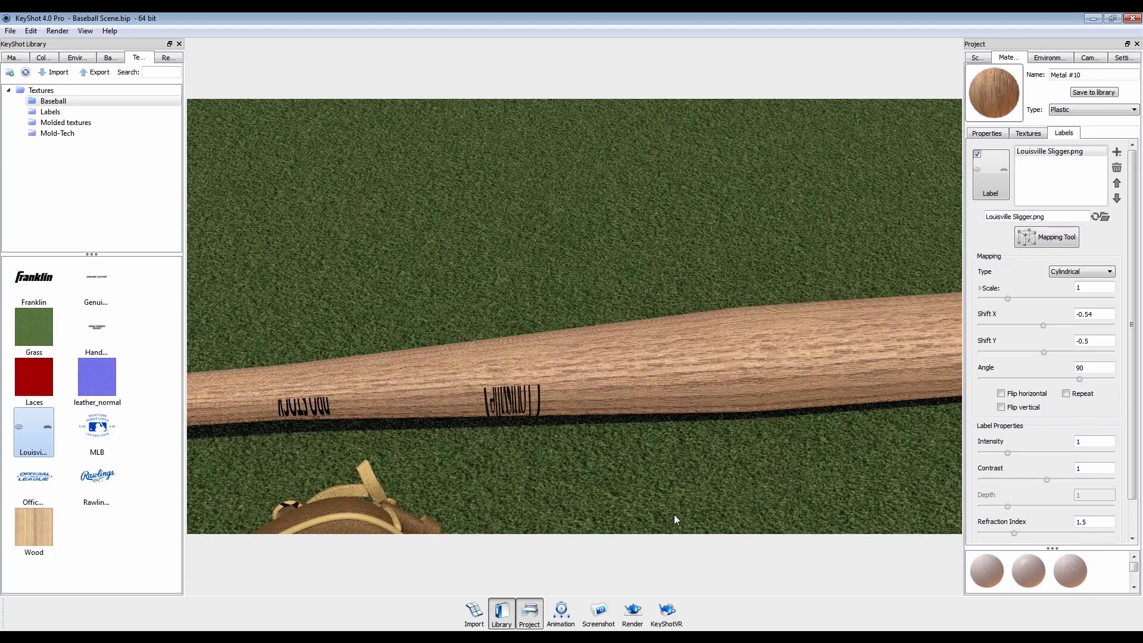
- Flip the bat label horizontally and vertically, set Scale Y to .1, then scale to 1.385
left_click(1026, 396)
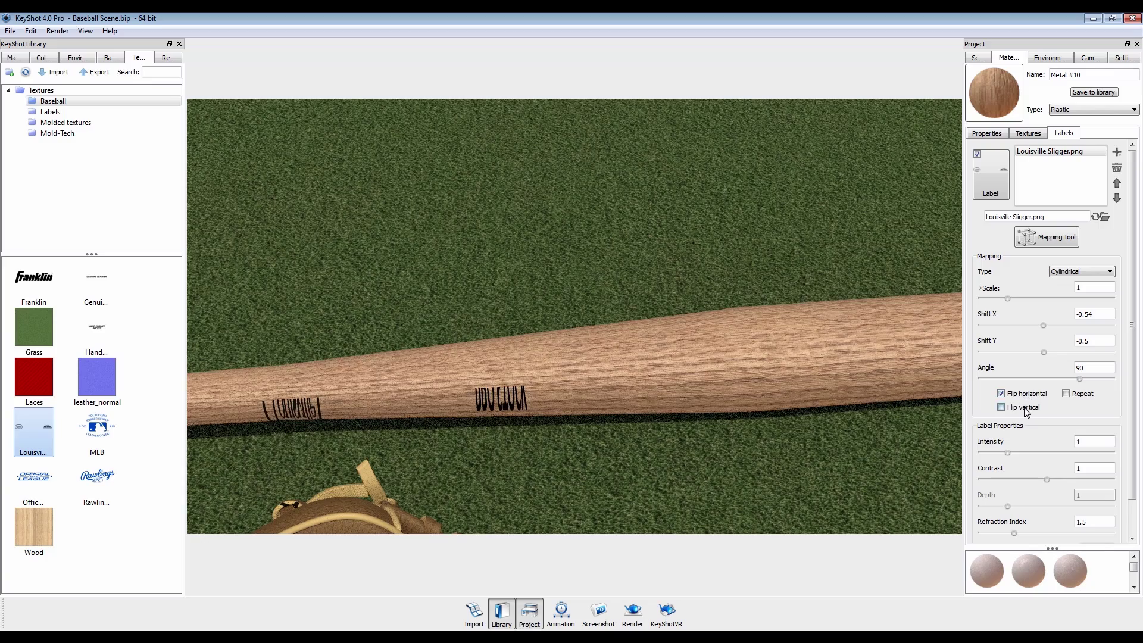
left_click(1026, 409)
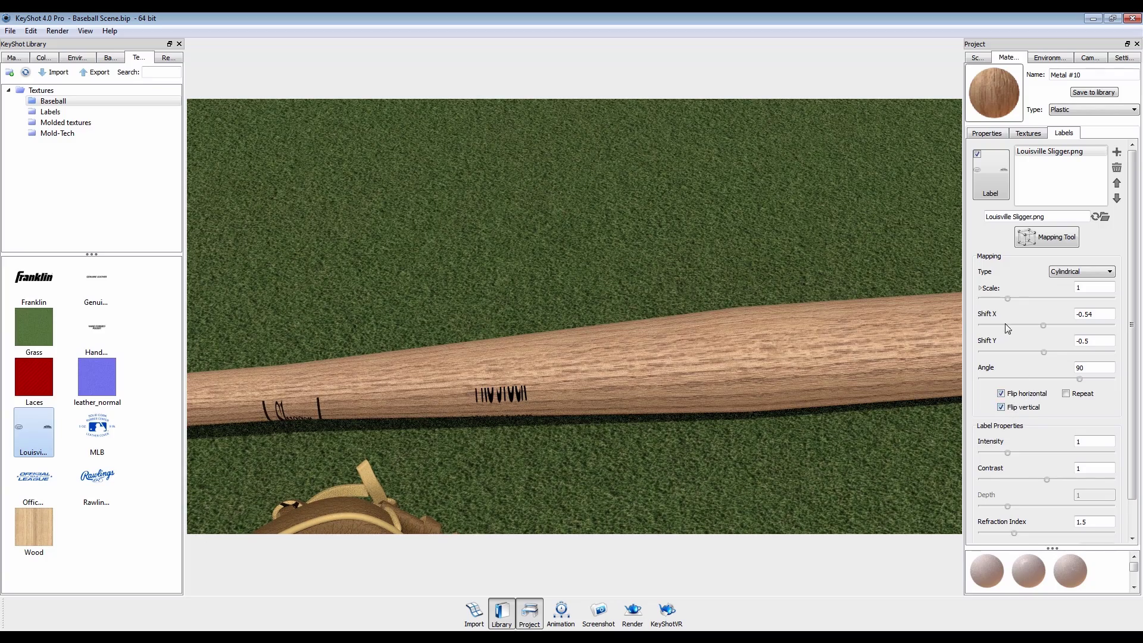
left_click(981, 288)
key("Tab")
type(".1")
key("Return")
left_click(984, 290)
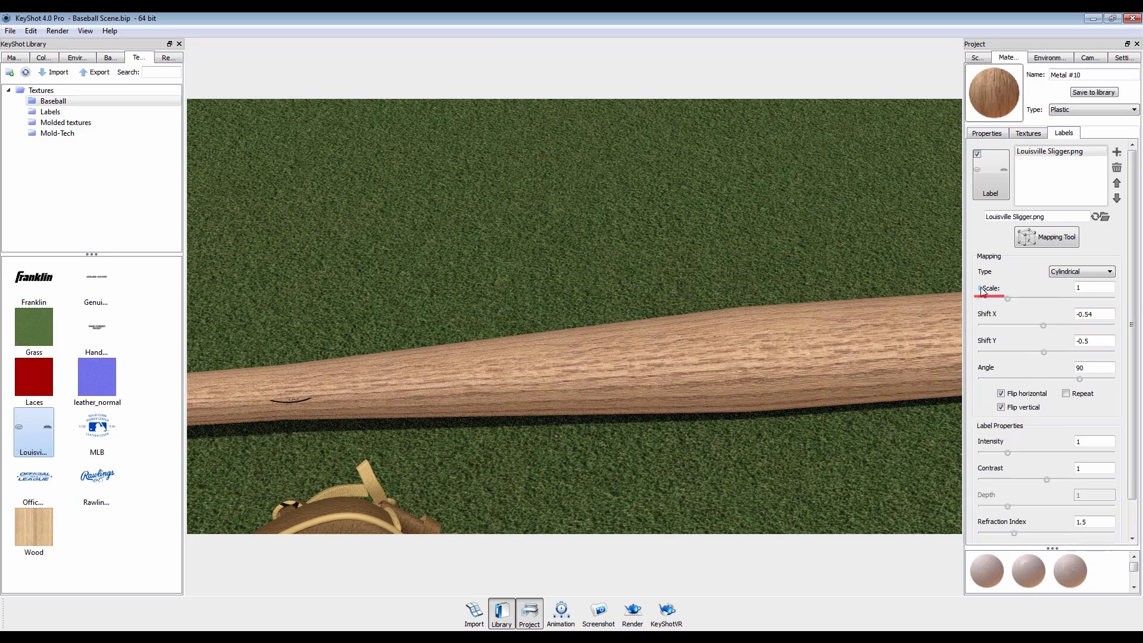
left_click_drag(1015, 297, 1018, 297)
- Reposition and rotate the oval Louisville Slugger logo into view, enlarging it to scale 2.225
left_click(1049, 238)
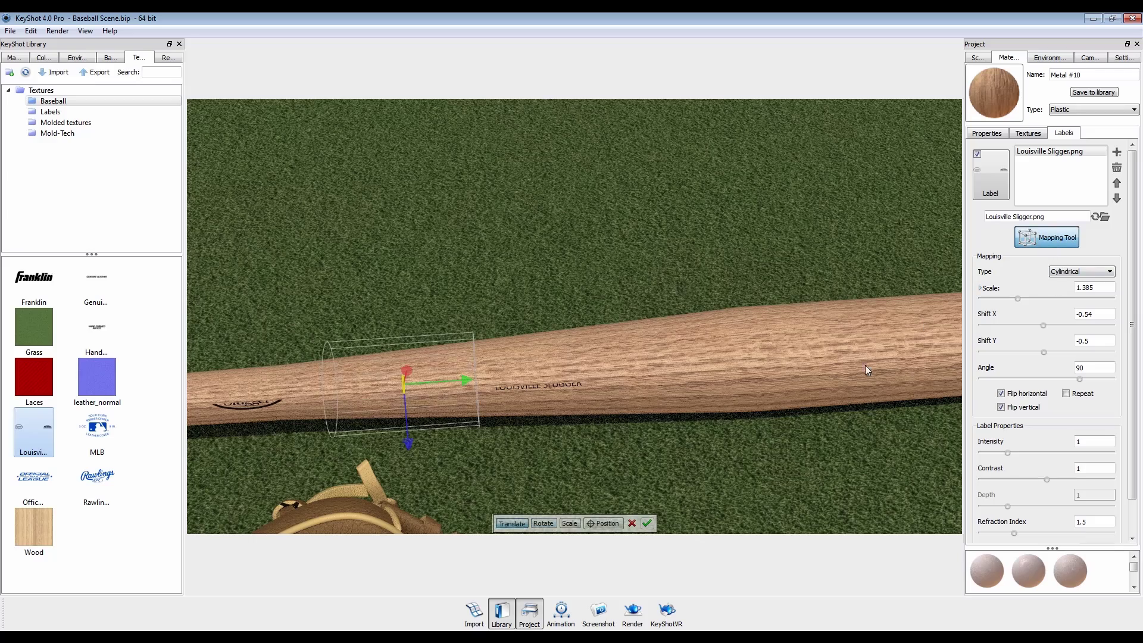
left_click(608, 523)
left_click(616, 388)
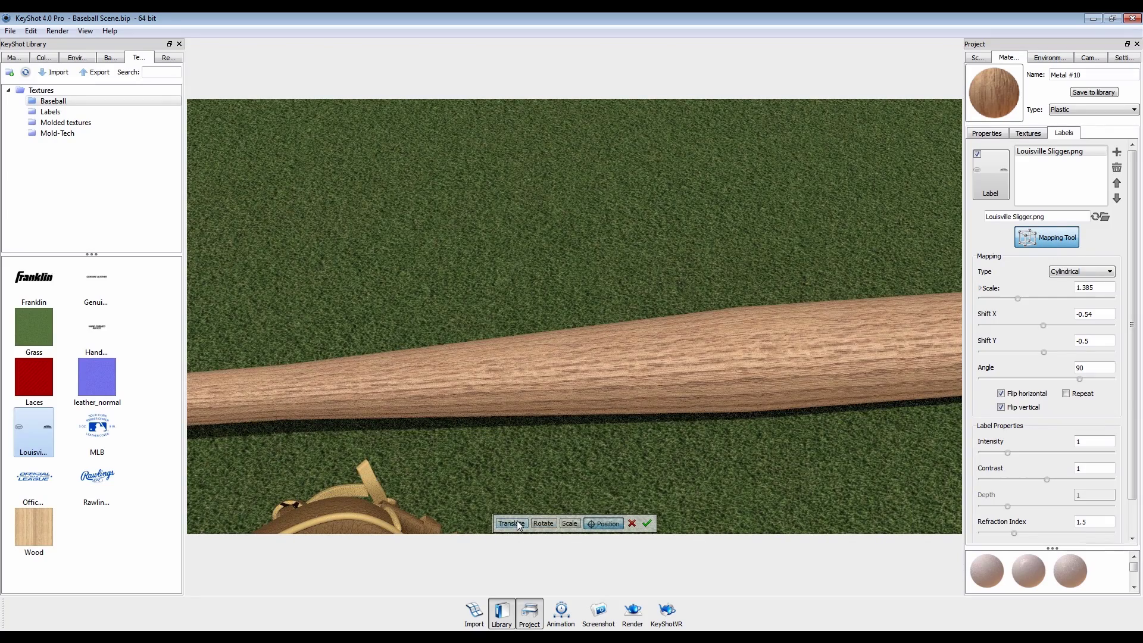
left_click(518, 524)
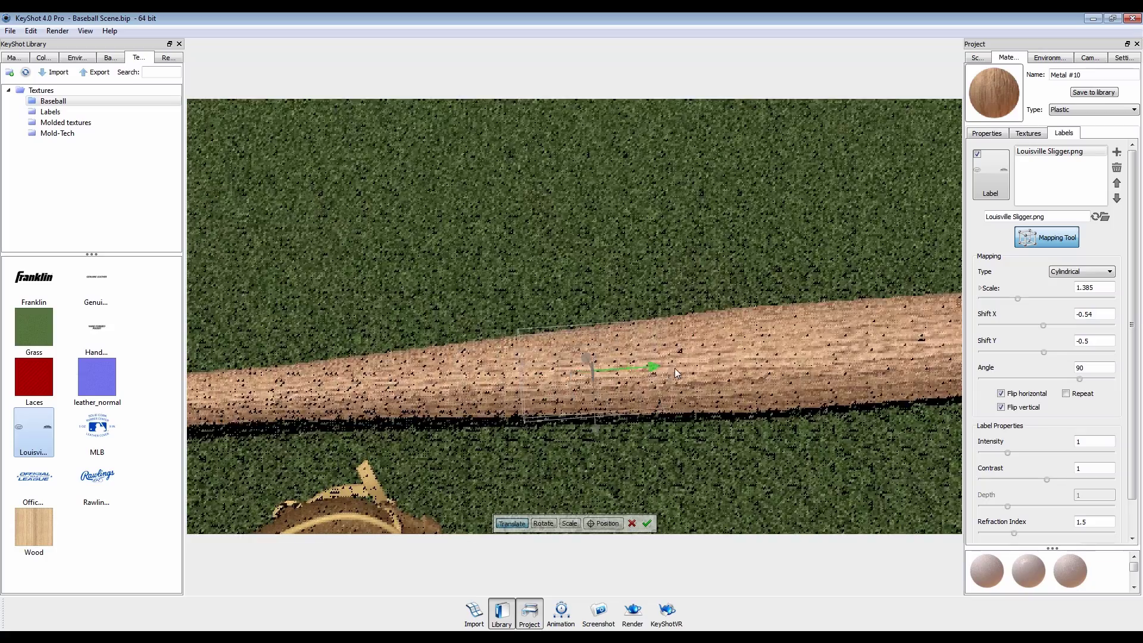
left_click(543, 524)
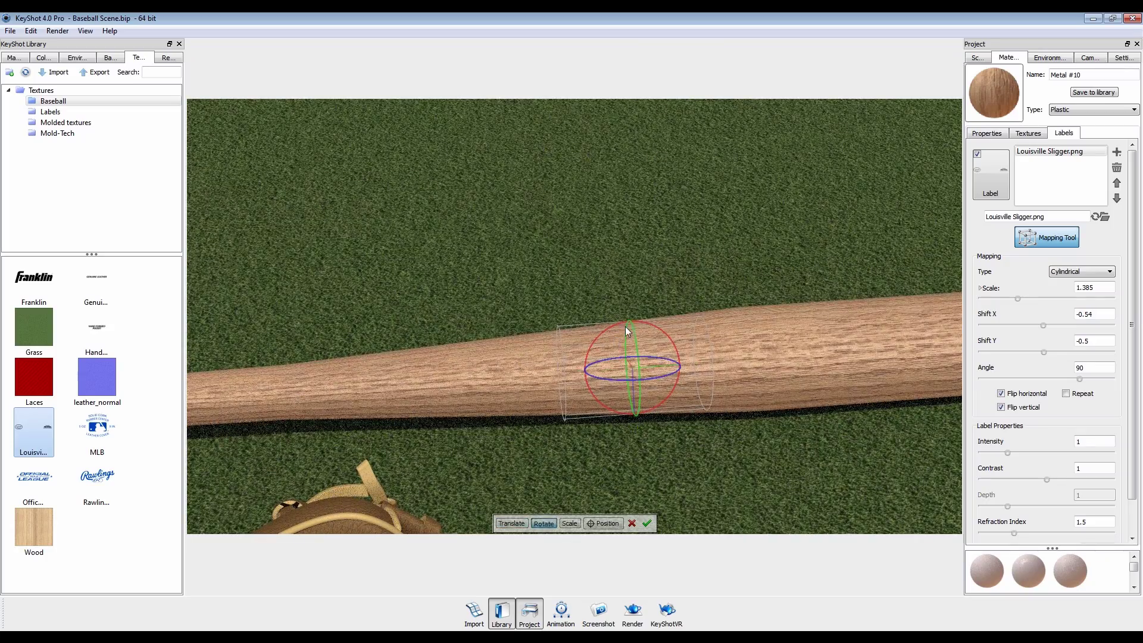
left_click_drag(625, 357, 638, 456)
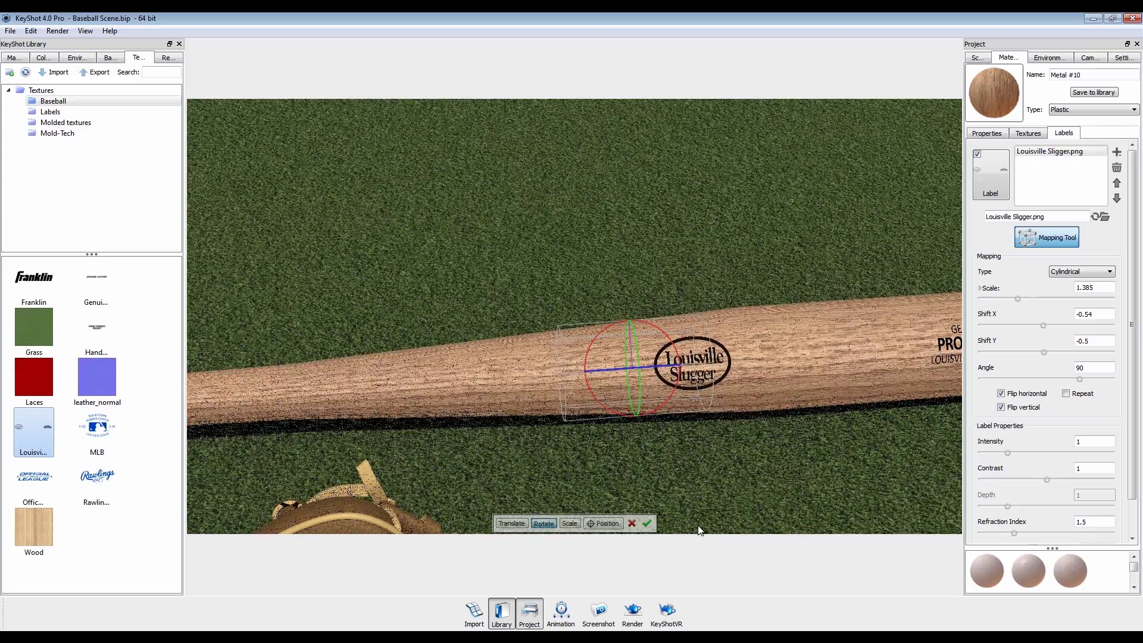
left_click_drag(677, 459, 705, 430)
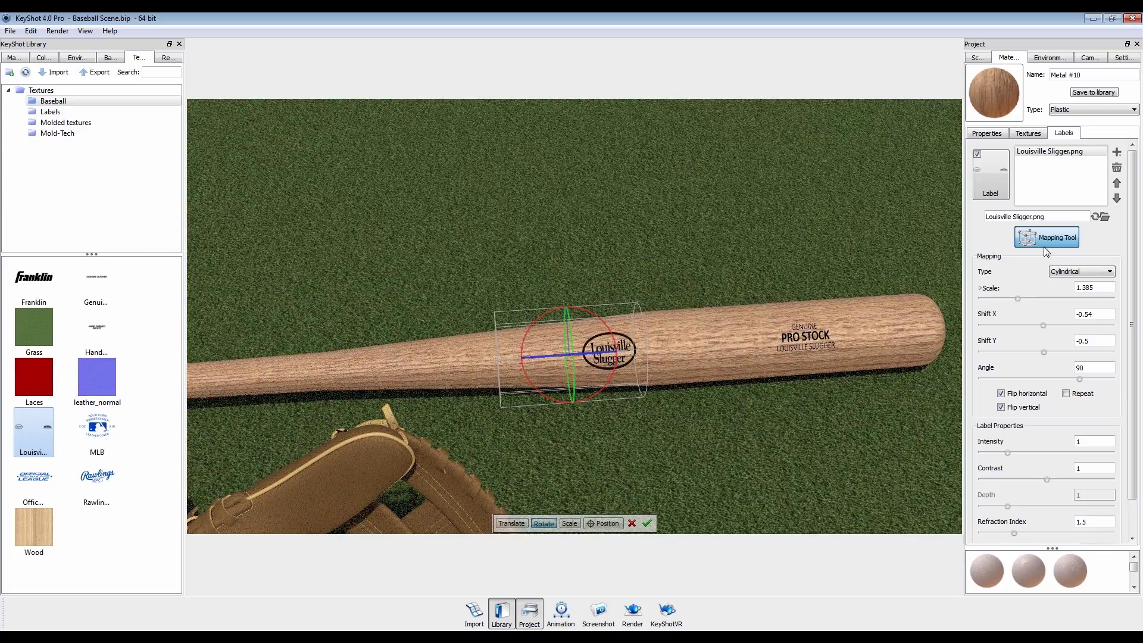
left_click_drag(1022, 298, 1042, 299)
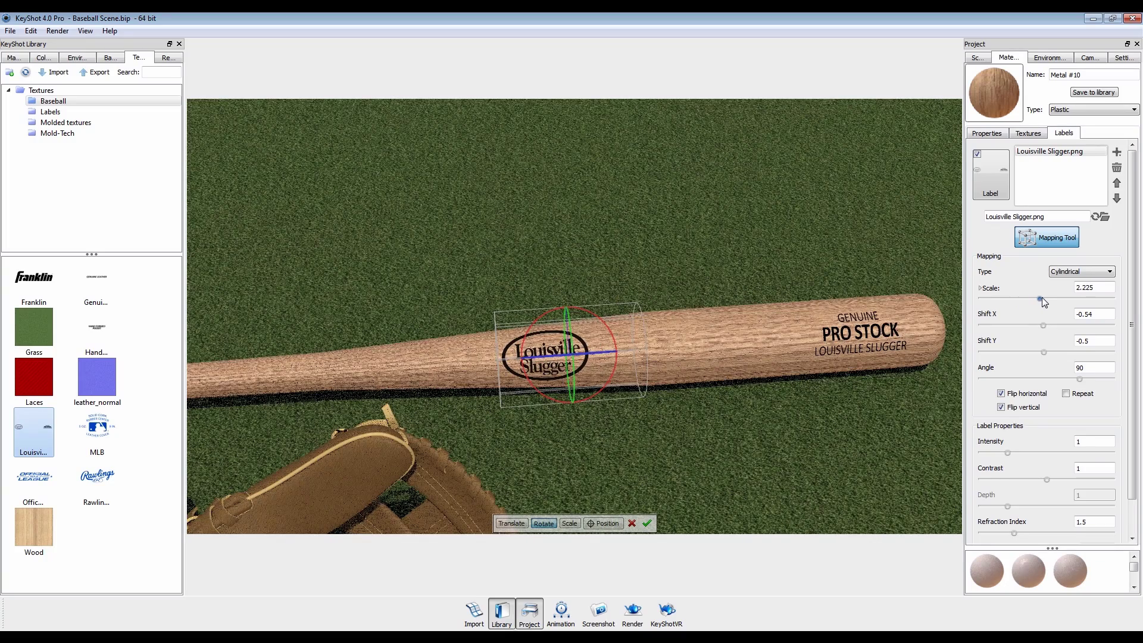
left_click(647, 523)
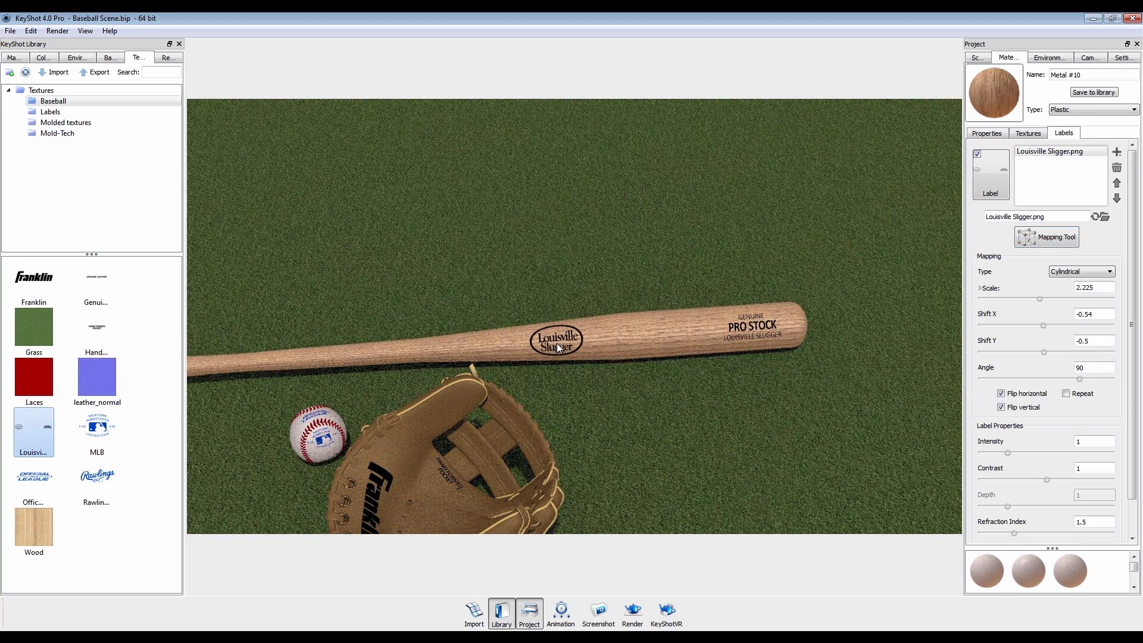
- Give the bat's Louisville Slugger label a white specular colour and a refraction index of 3
scroll(1072, 417, "down", 2)
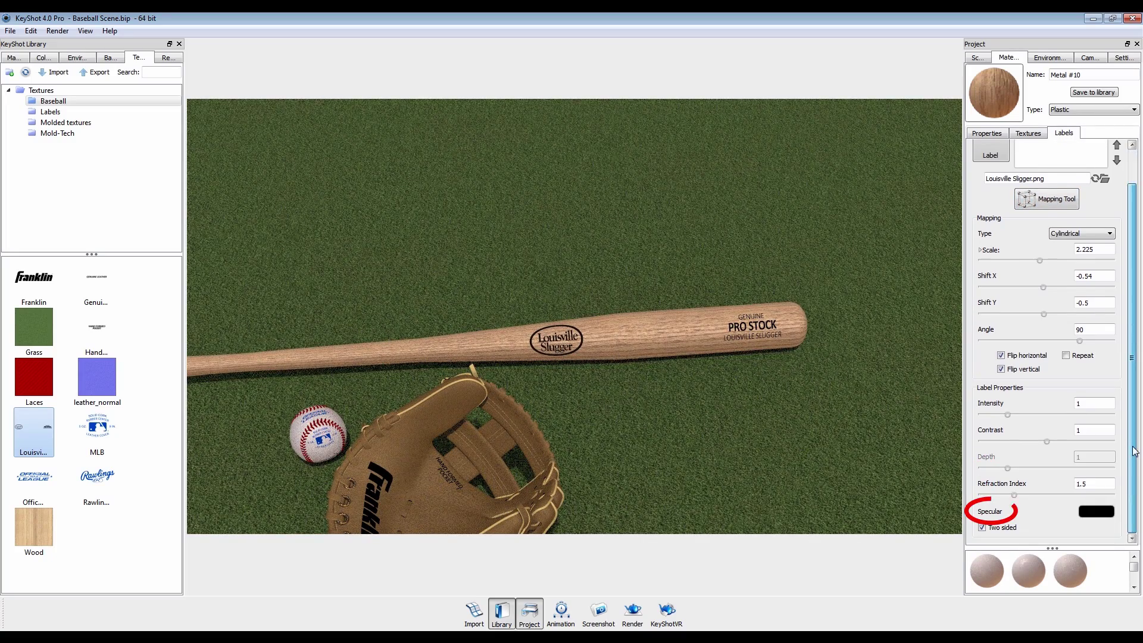
left_click(1097, 512)
left_click_drag(557, 230, 481, 197)
left_click(569, 466)
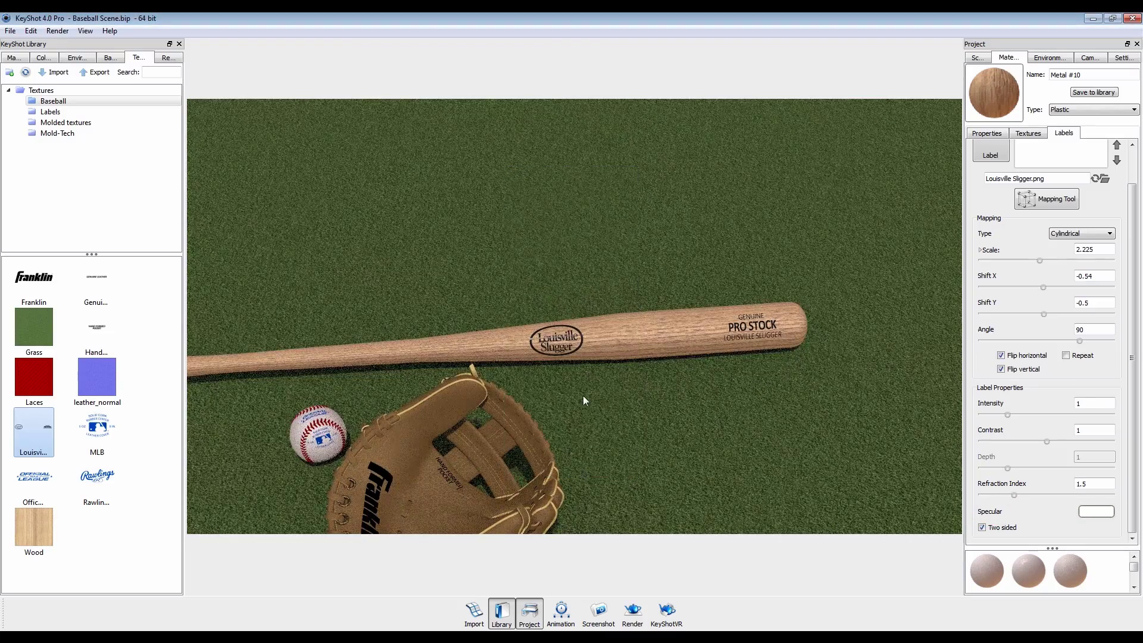
scroll(585, 393, "up", 5)
scroll(584, 393, "up", 2)
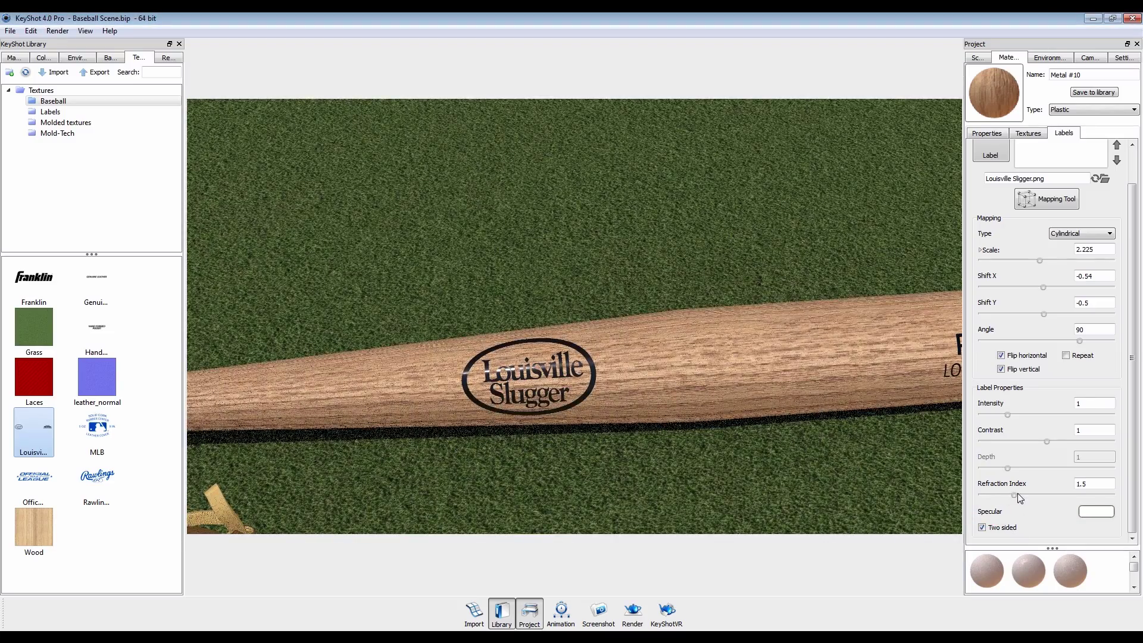
left_click_drag(1015, 495, 1112, 494)
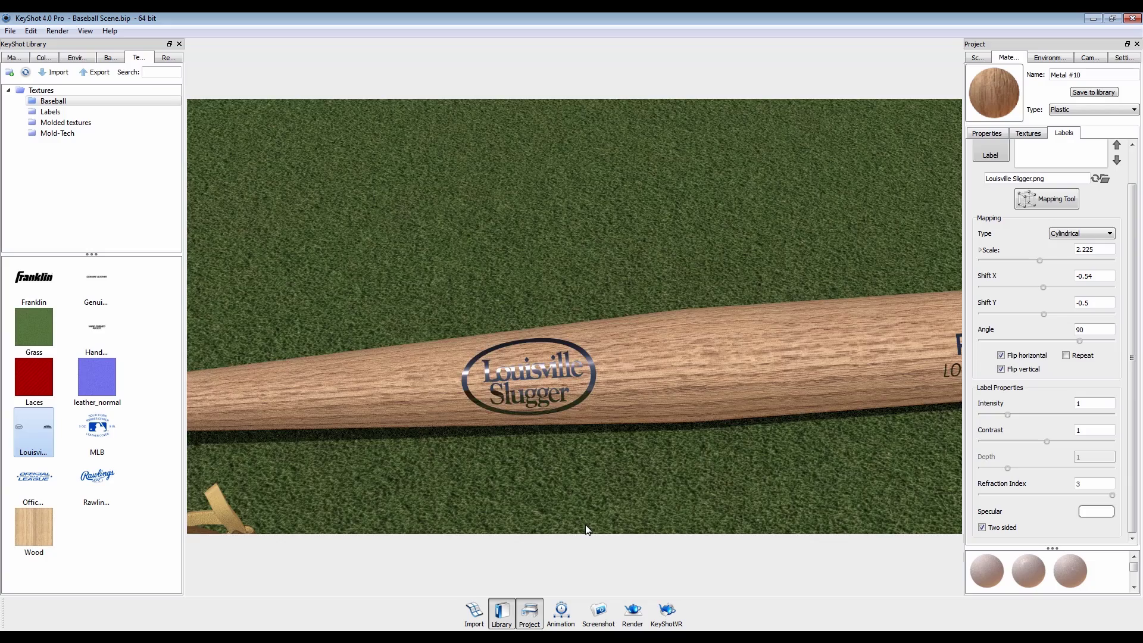
- Zoom out to show the bat, ball and glove, then open and close the Help menu
scroll(586, 529, "down", 7)
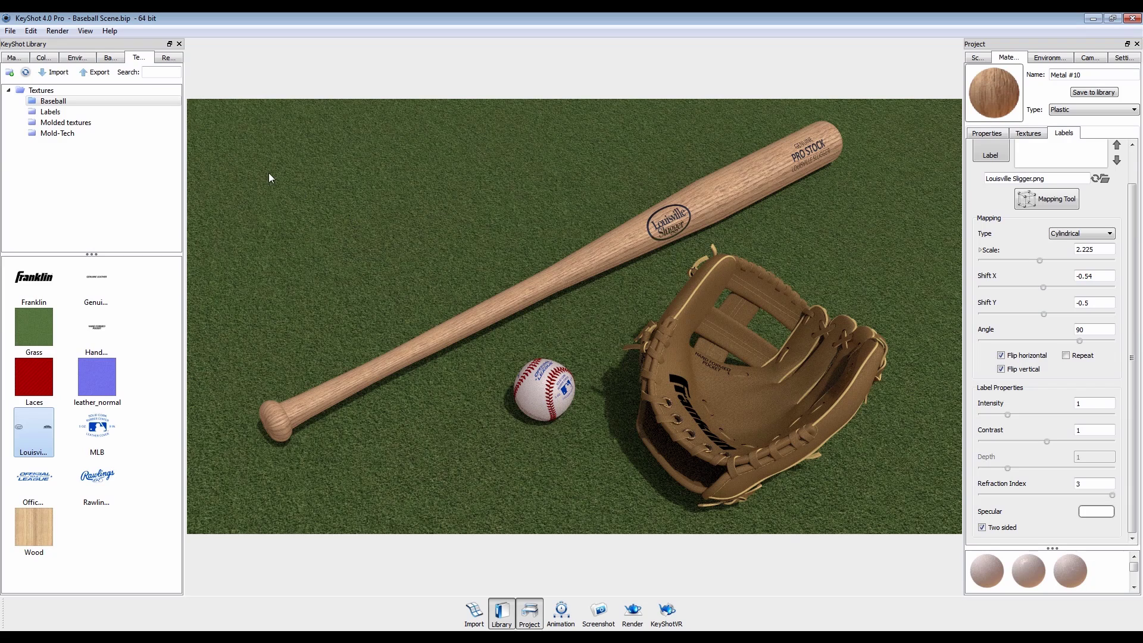
left_click(110, 31)
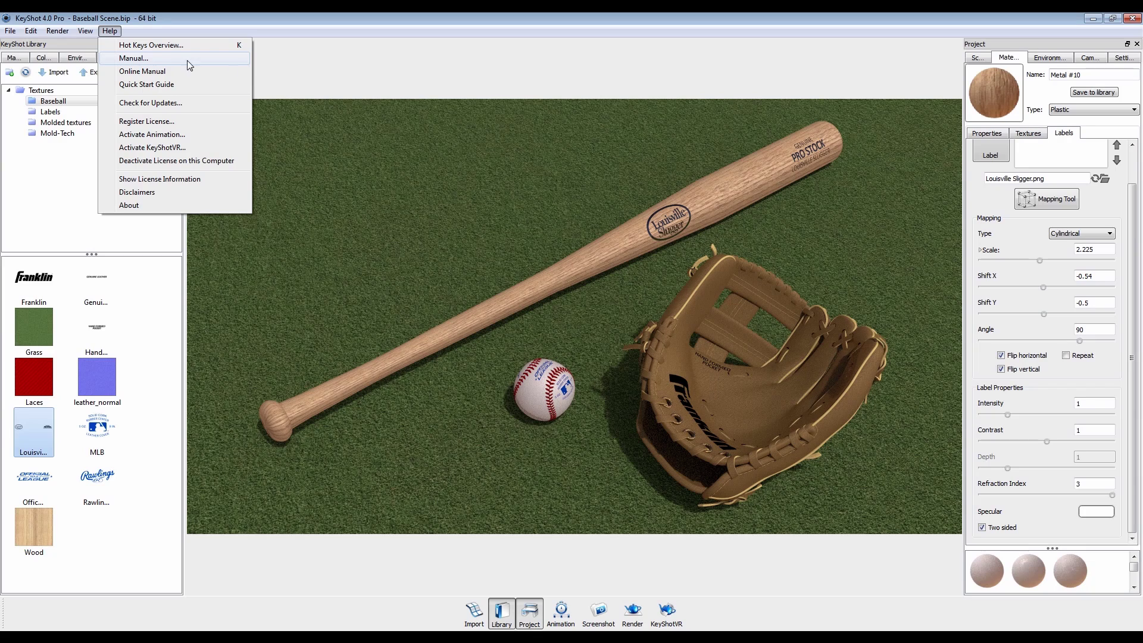
left_click(306, 62)
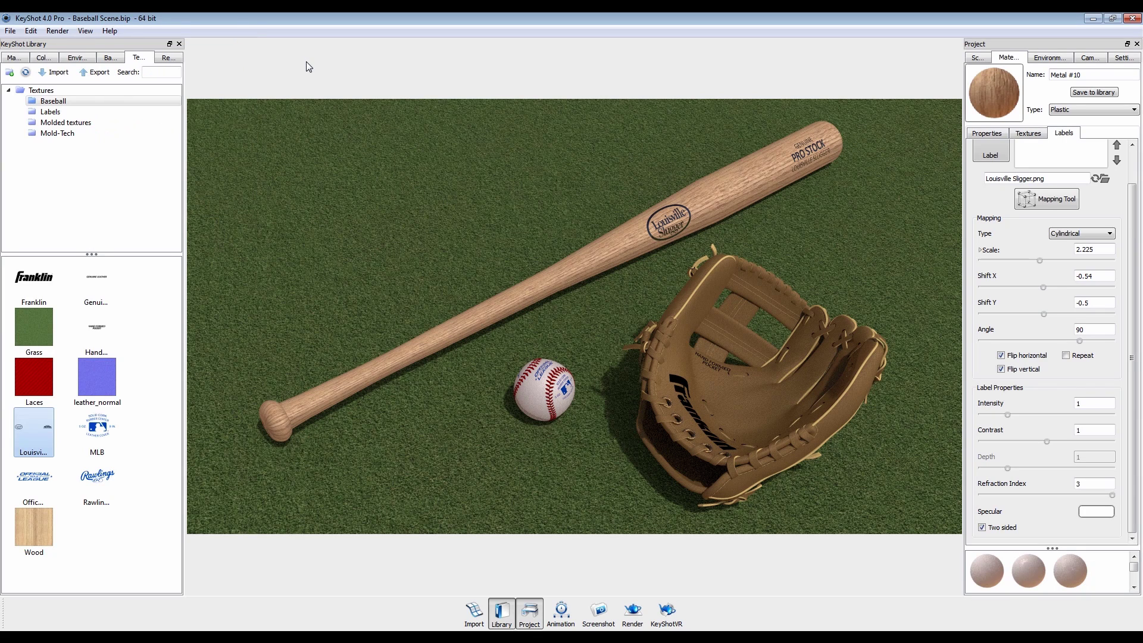